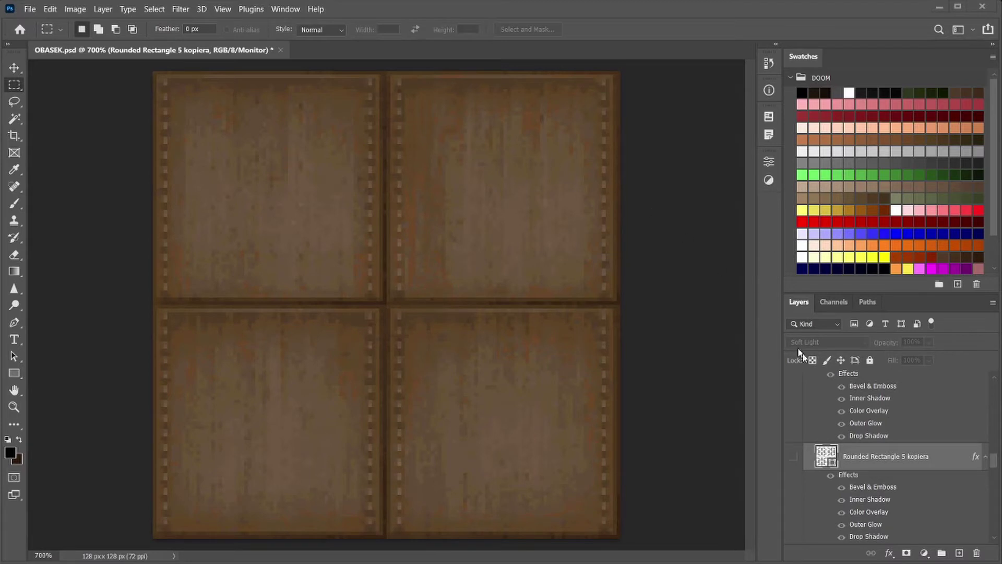
scroll(848, 393, up, 10)
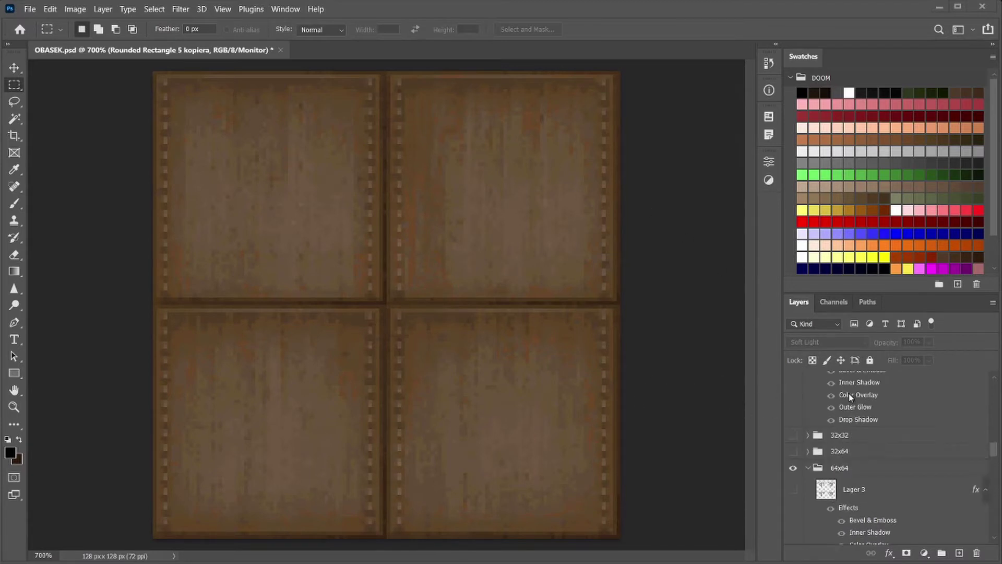
scroll(816, 441, up, 10)
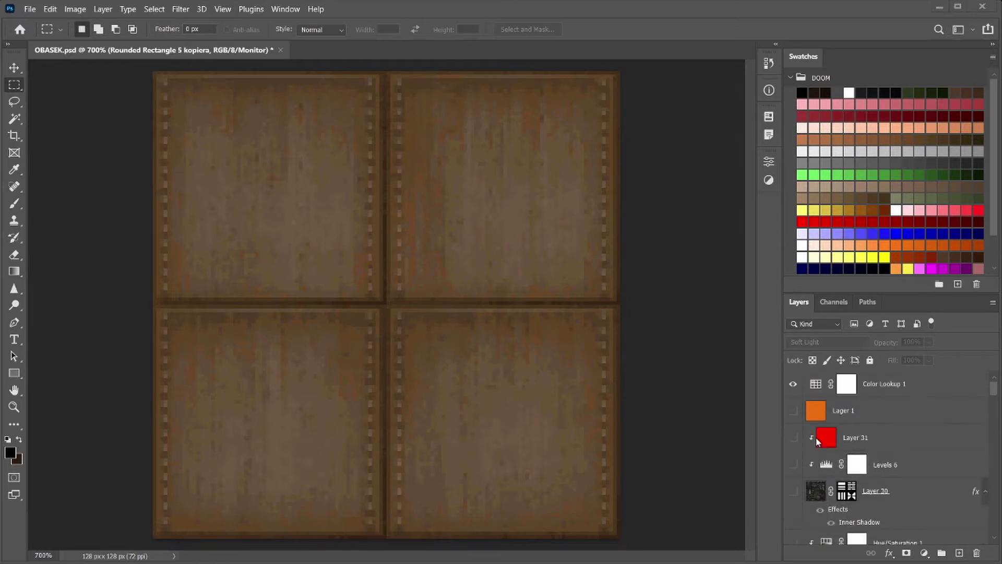
scroll(816, 438, down, 8)
scroll(817, 441, down, 3)
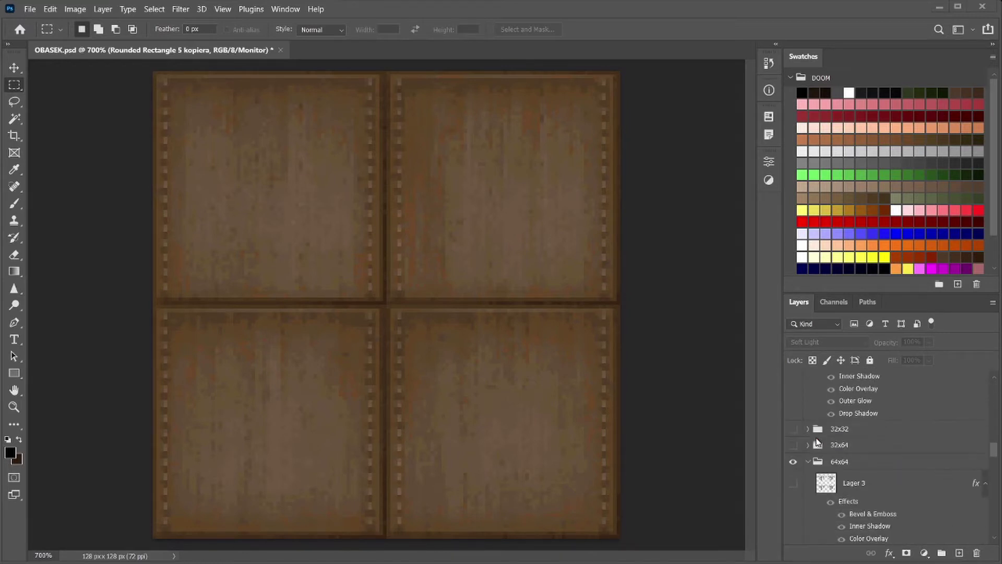
scroll(816, 437, up, 3)
scroll(816, 437, down, 3)
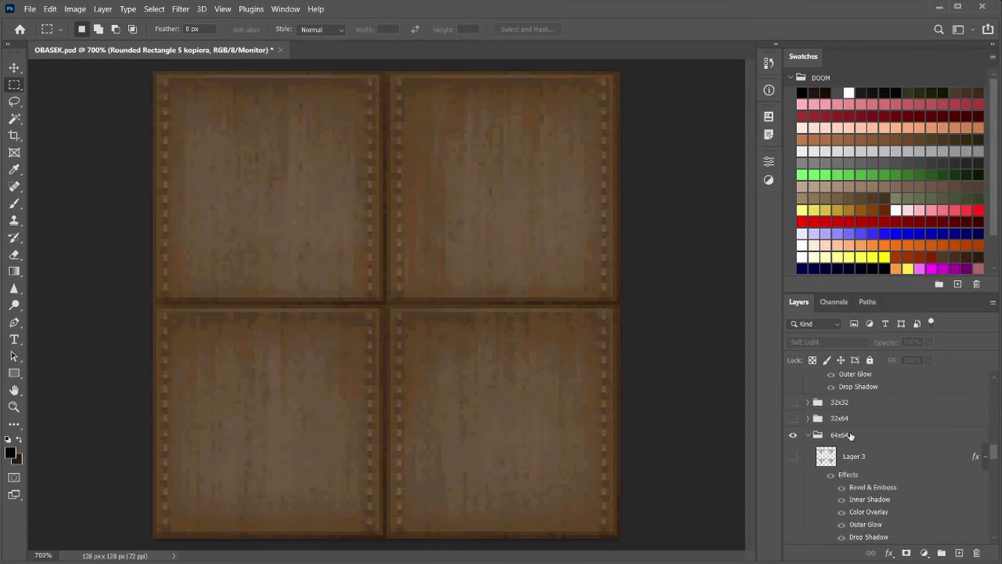
click(837, 440)
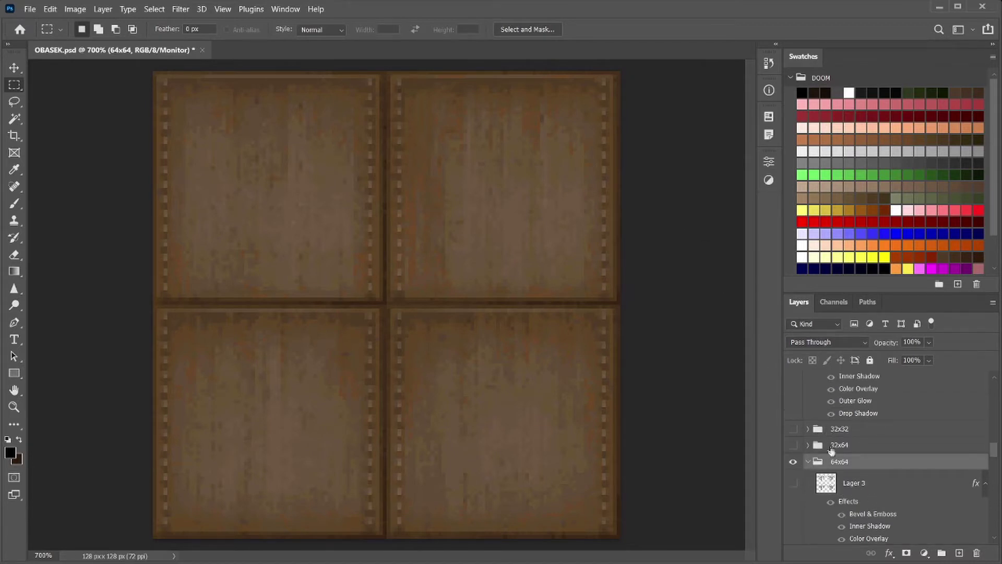
scroll(840, 462, down, 1)
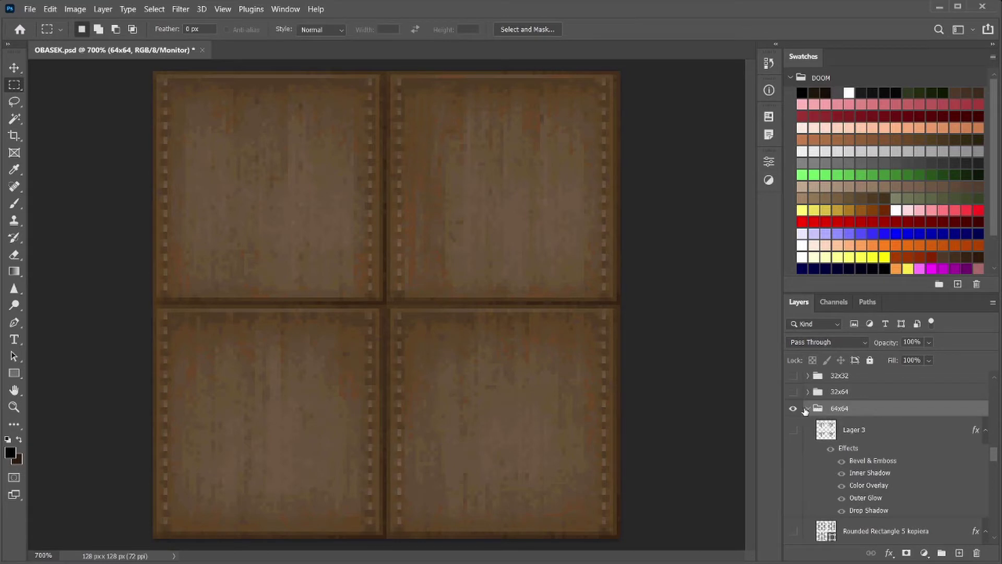
scroll(850, 427, down, 3)
scroll(850, 427, down, 3)
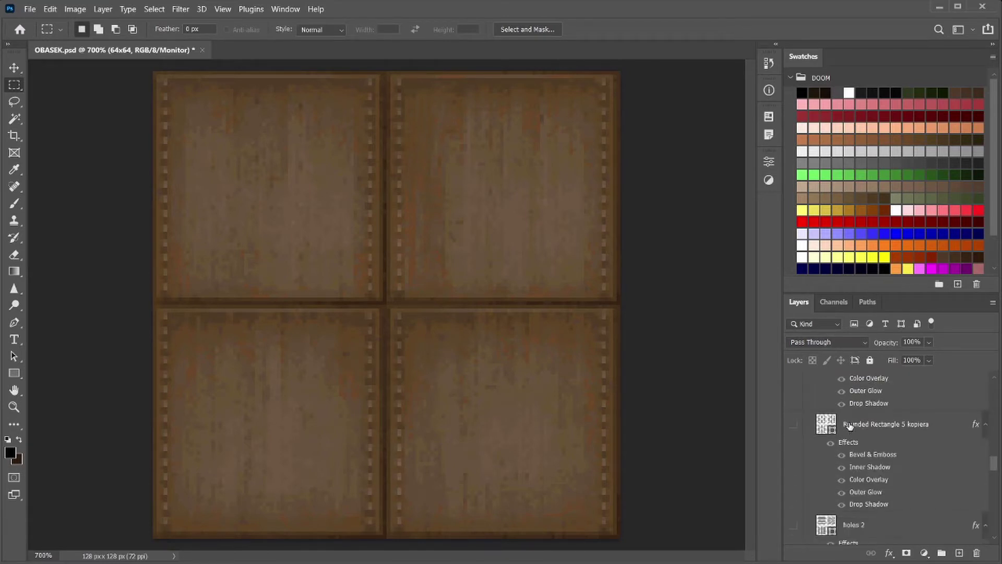
scroll(850, 424, down, 6)
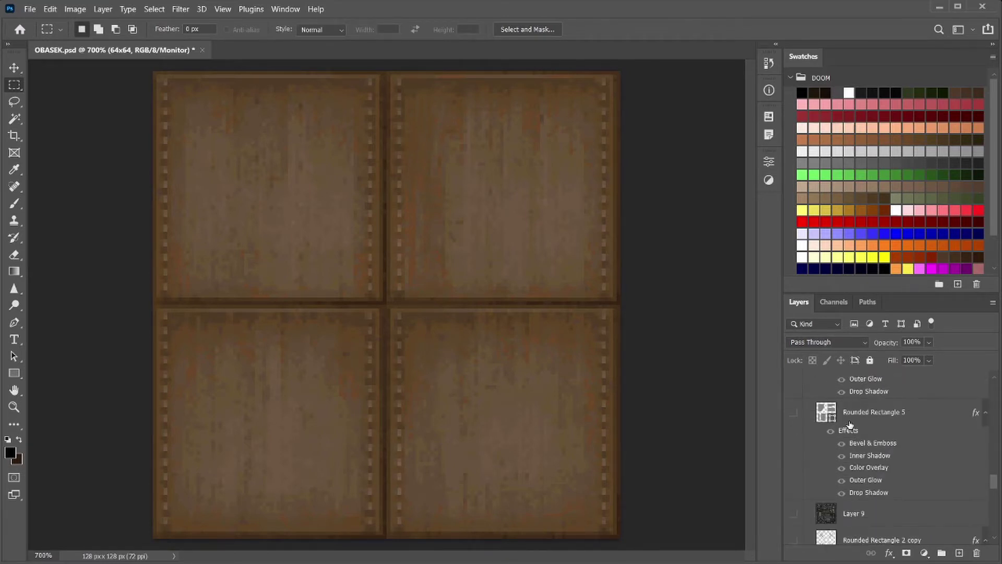
scroll(850, 424, down, 6)
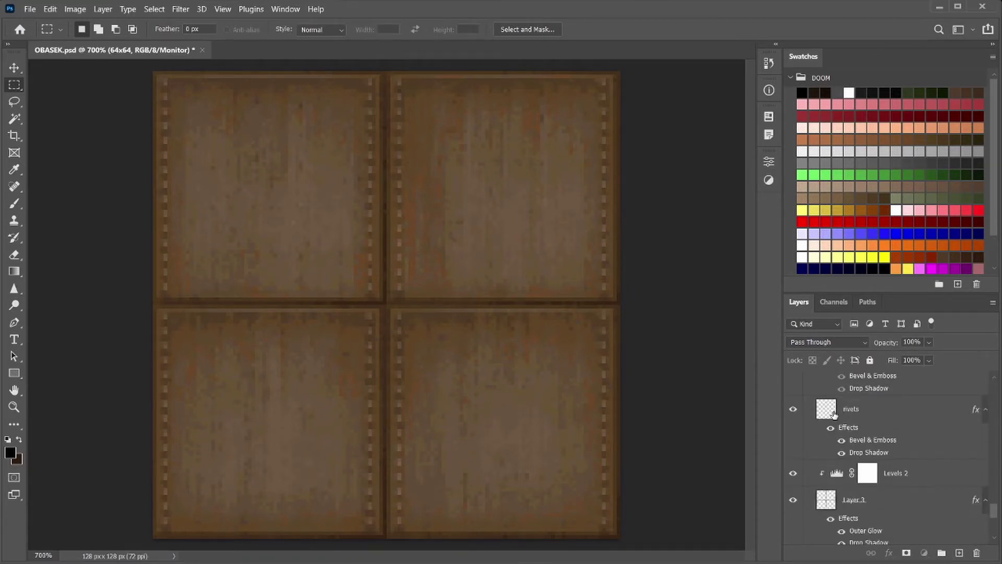
click(890, 409)
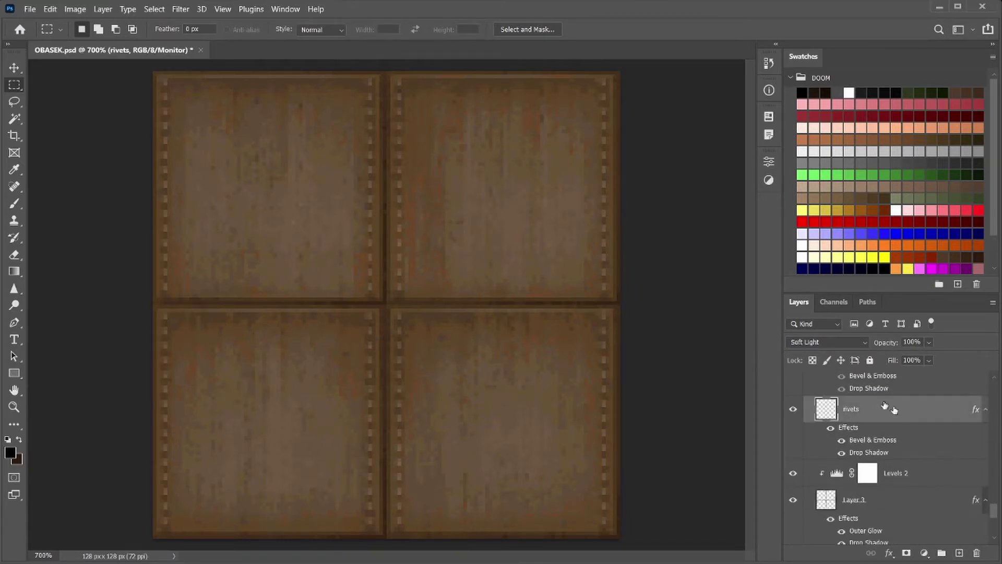
click(792, 409)
scroll(820, 411, down, 3)
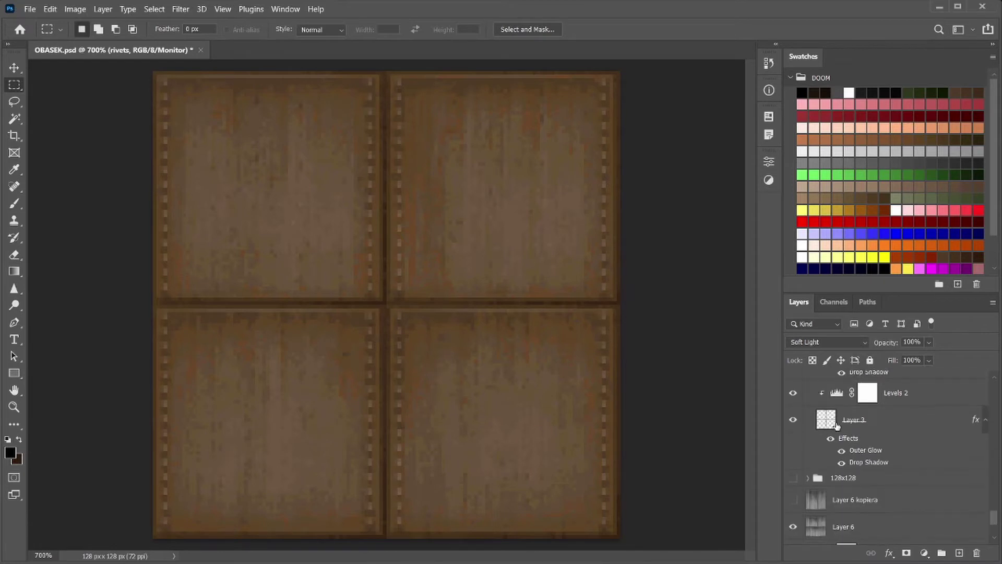
click(821, 422)
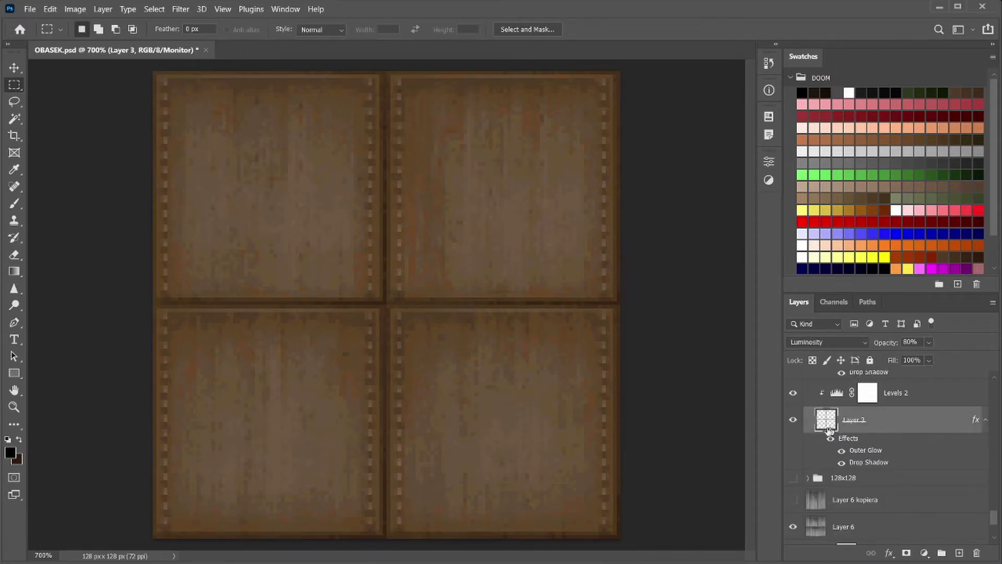
click(793, 422)
click(793, 422)
click(793, 420)
click(792, 421)
click(792, 421)
click(792, 421)
click(794, 421)
click(797, 422)
click(794, 421)
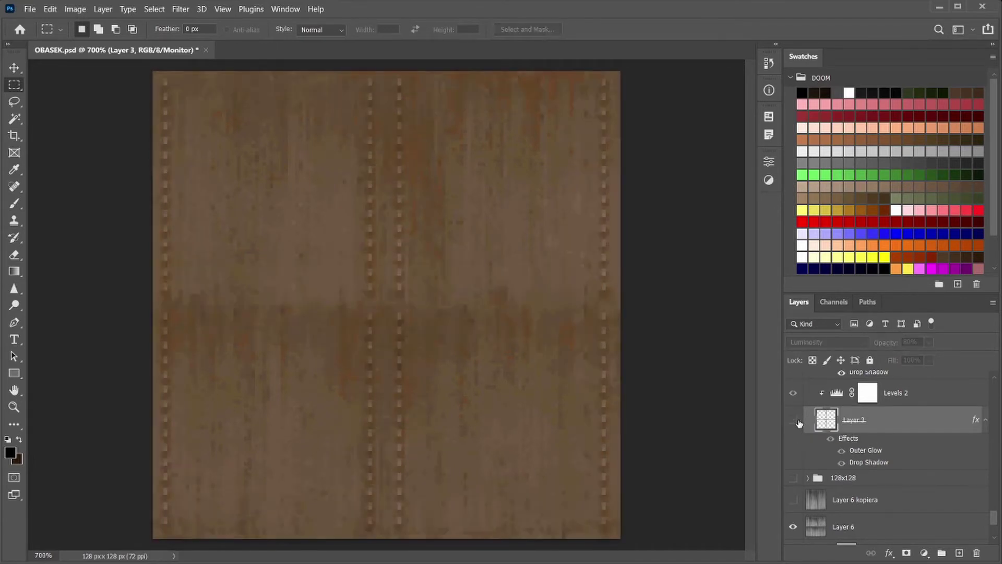
click(797, 422)
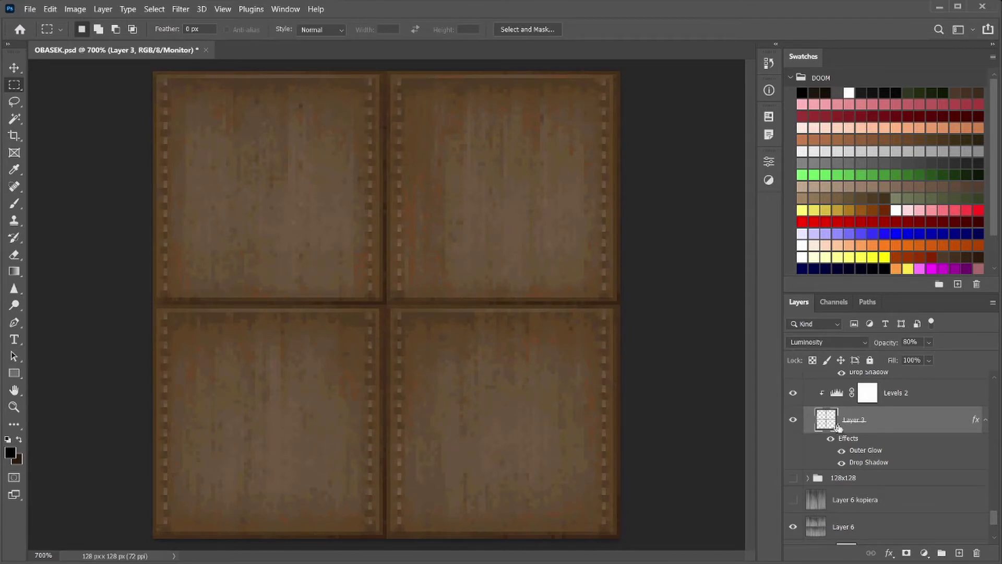
scroll(855, 438, up, 5)
scroll(855, 438, up, 6)
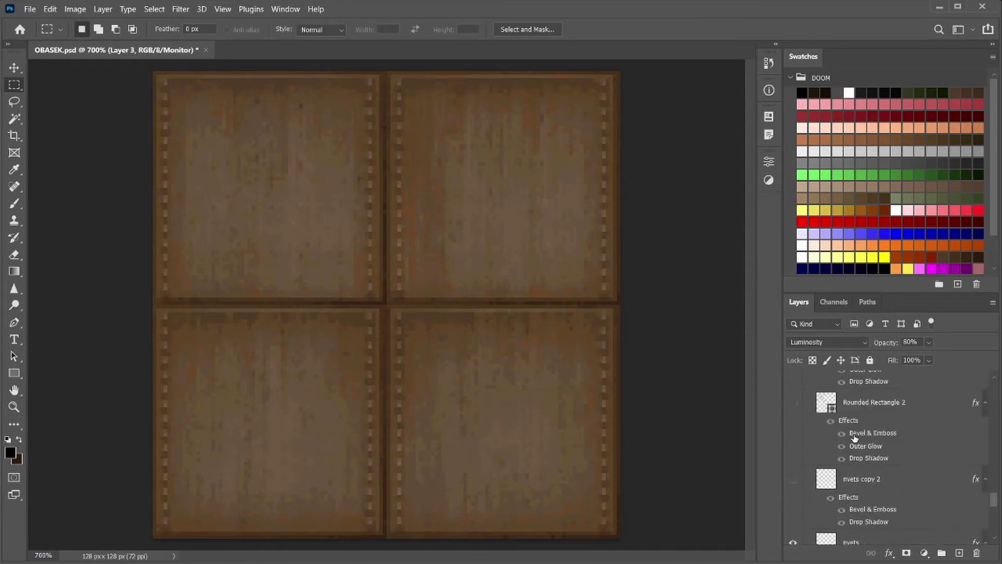
Select the Rounded Rectangle 5 kopiera layer and show its recessed slots in all four panels
scroll(854, 439, up, 5)
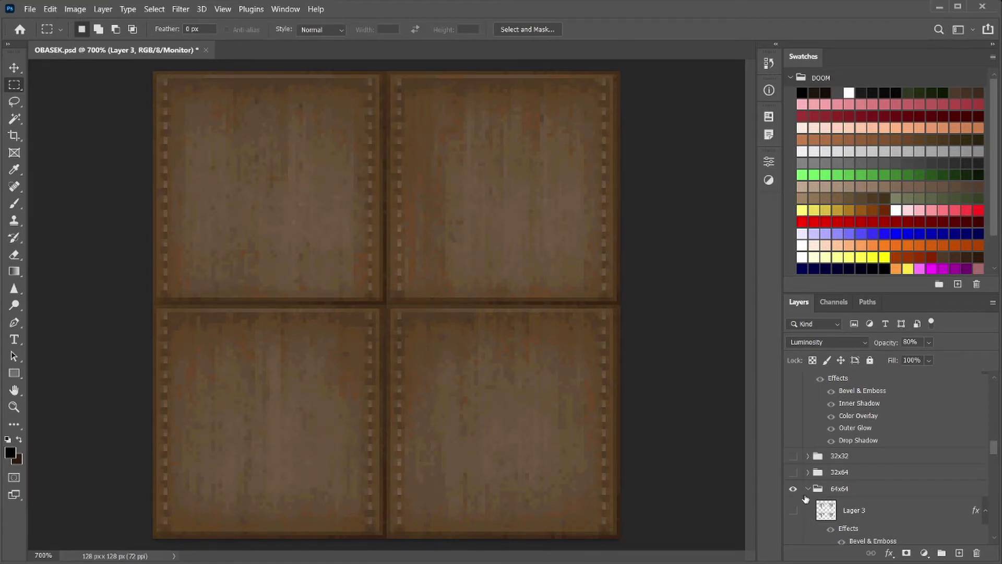
scroll(858, 507, down, 3)
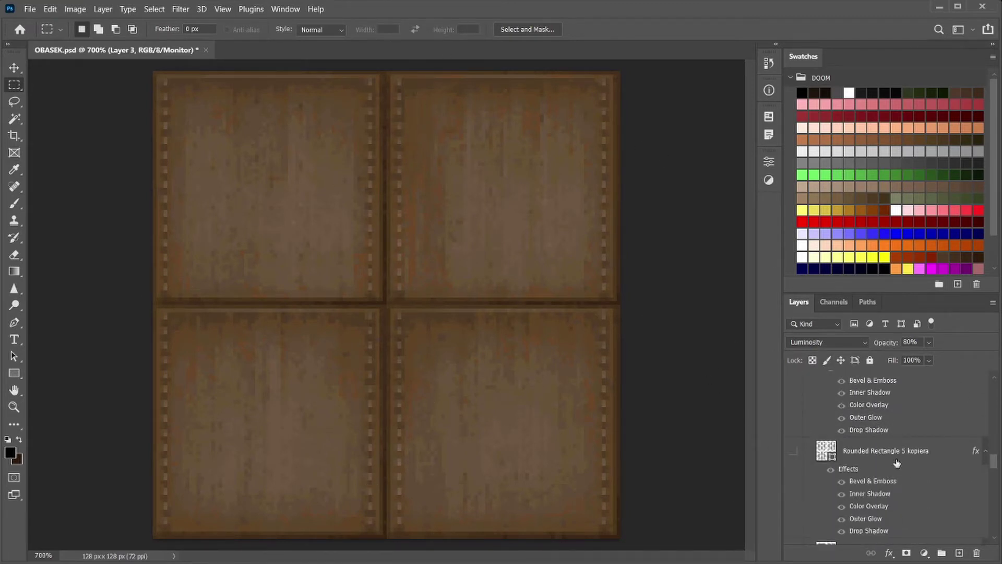
click(897, 462)
click(794, 452)
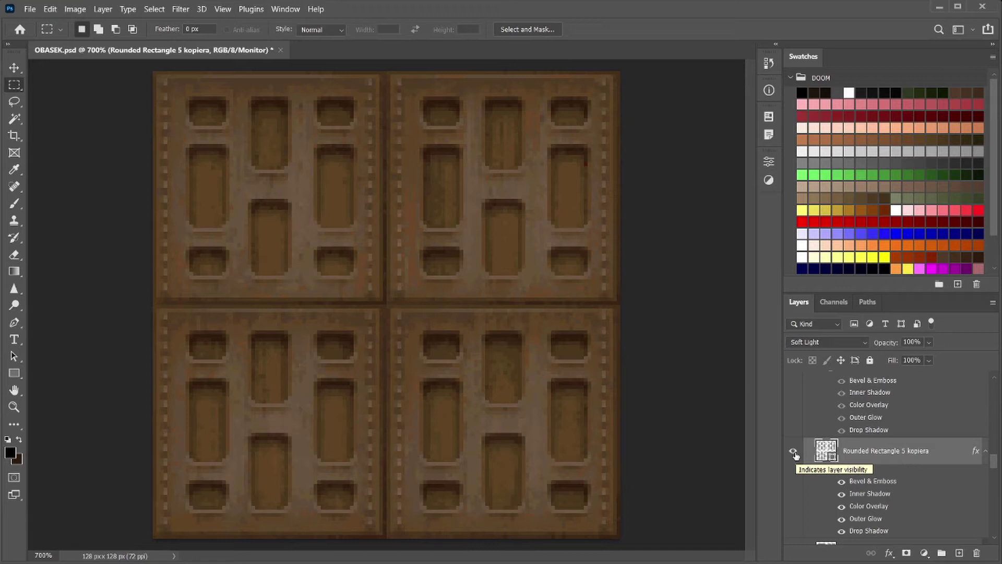
click(793, 452)
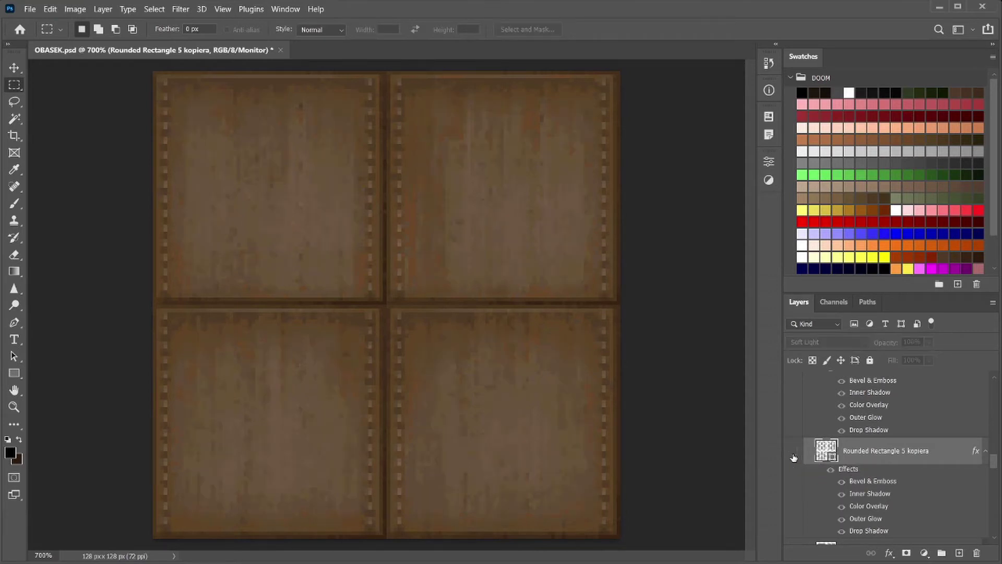
scroll(881, 448, down, 3)
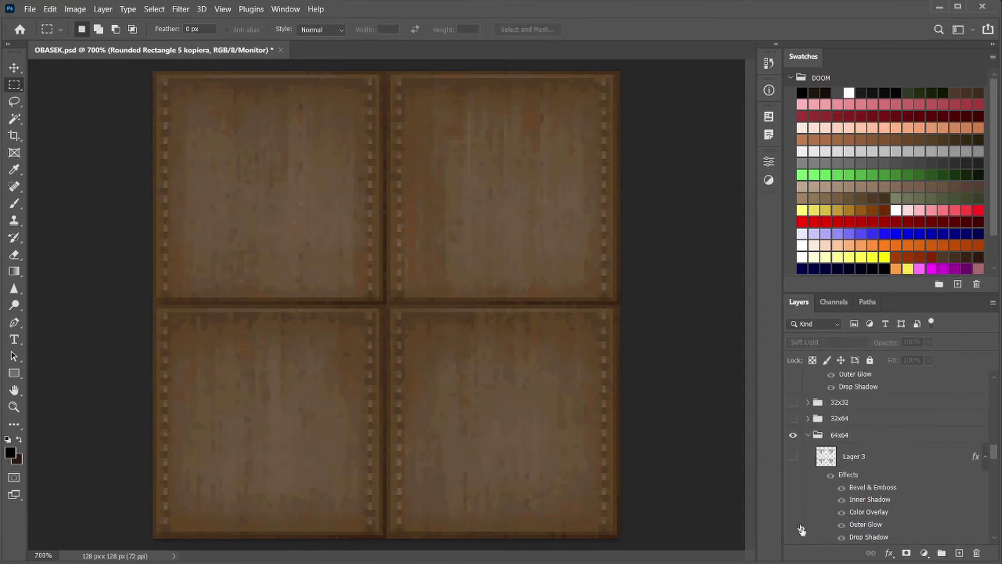
scroll(835, 459, up, 3)
click(793, 452)
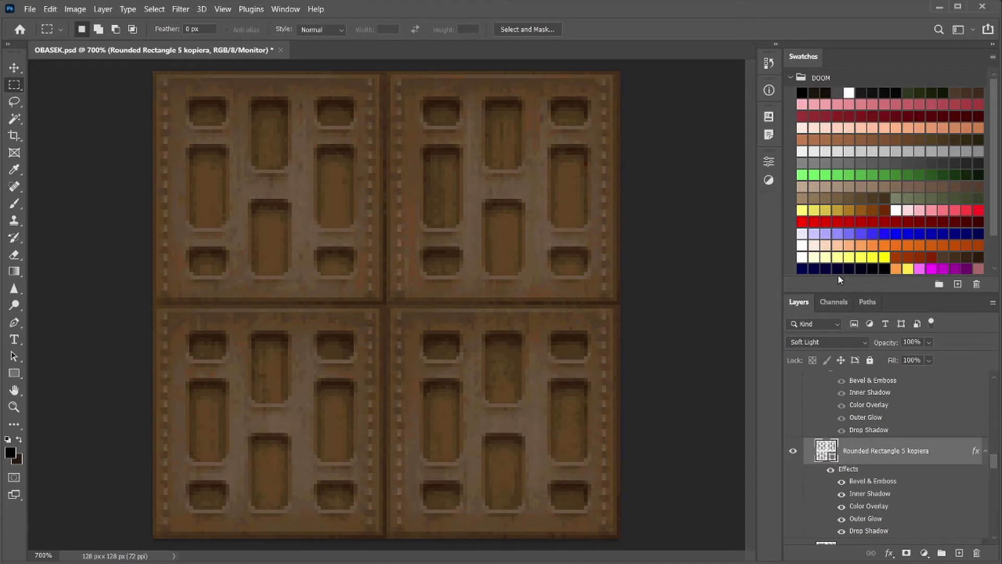
In the layer comps list, apply 32x32, then 64x64, then 32x32 again
click(769, 116)
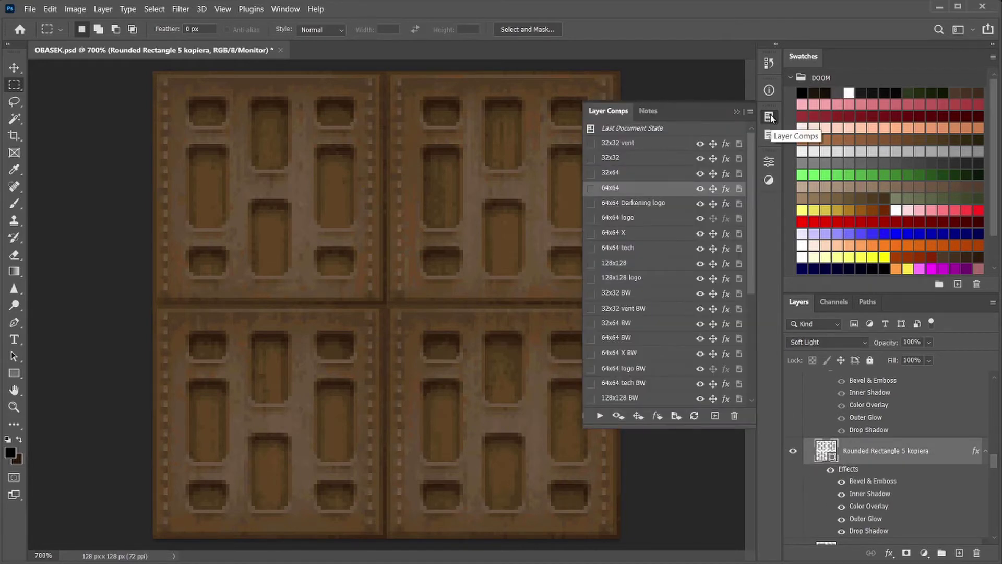
scroll(892, 496, up, 5)
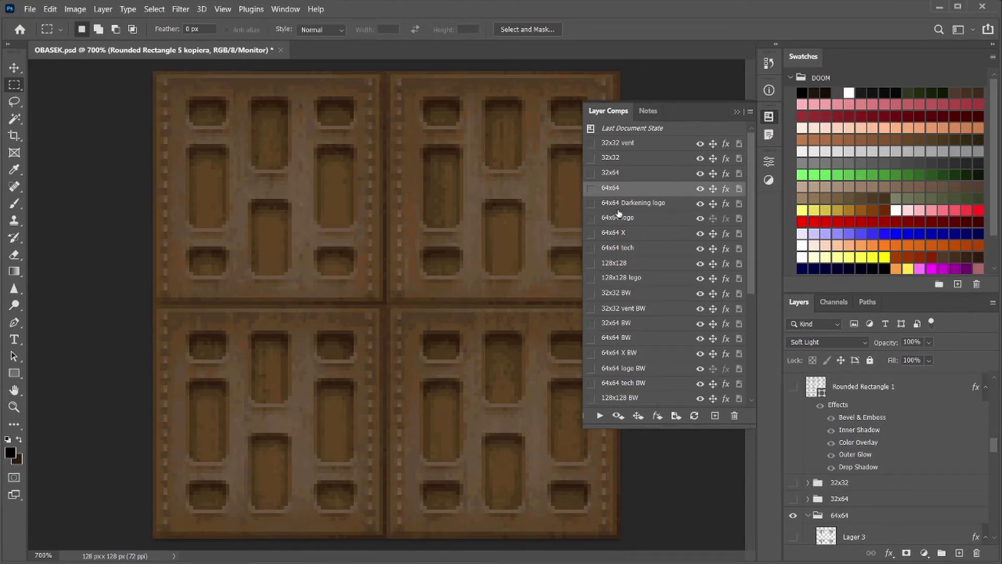
click(590, 158)
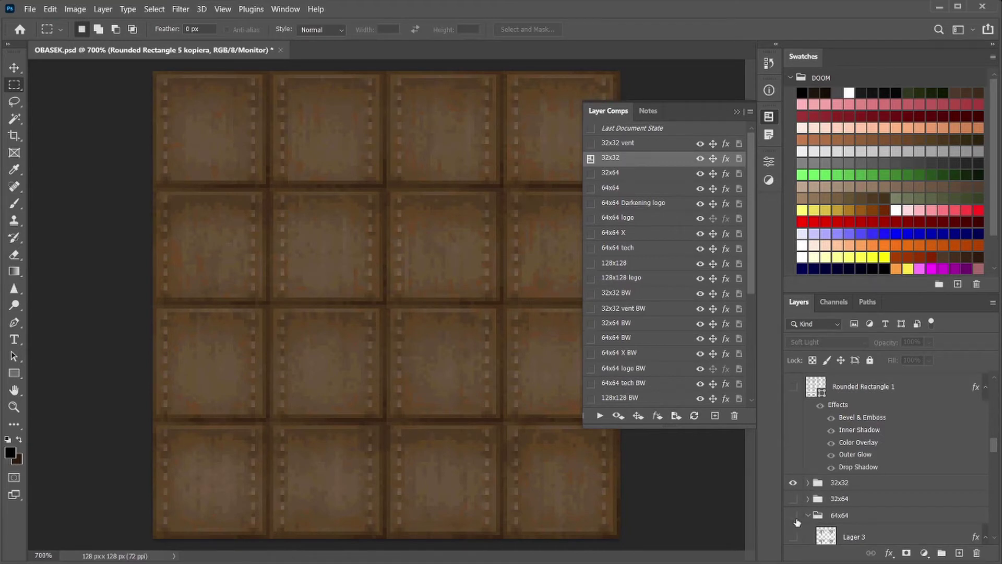
click(591, 188)
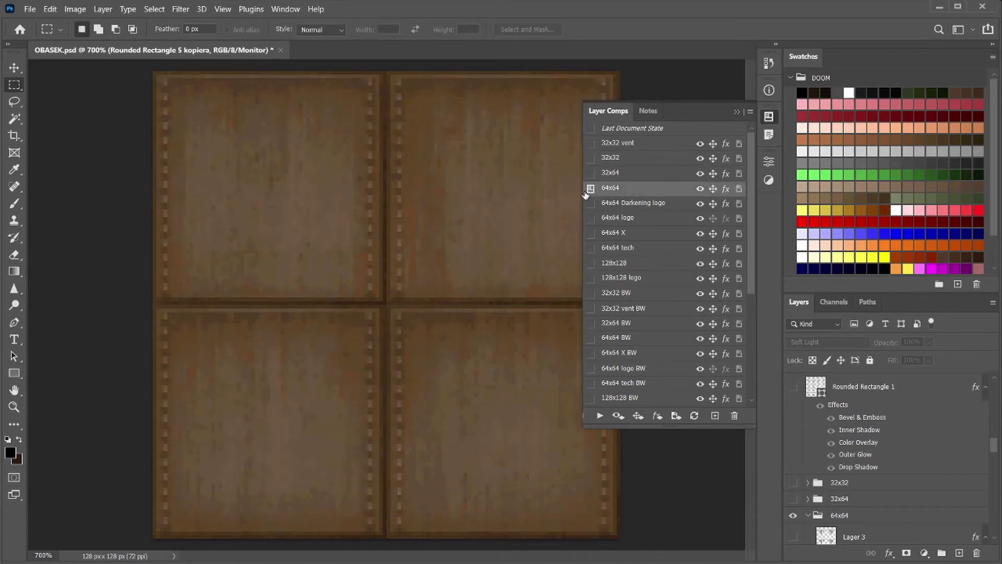
click(591, 158)
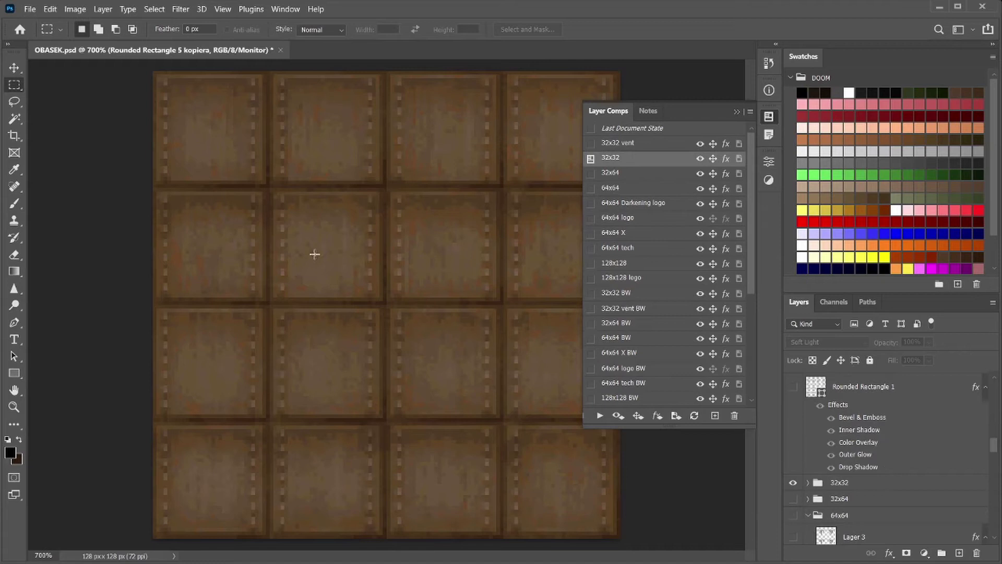
right_click(621, 160)
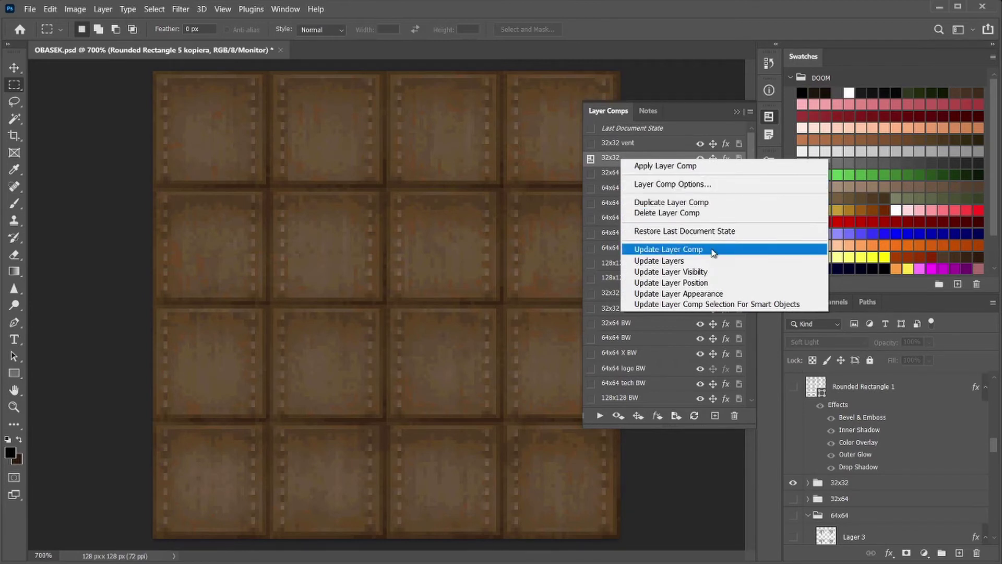
click(693, 170)
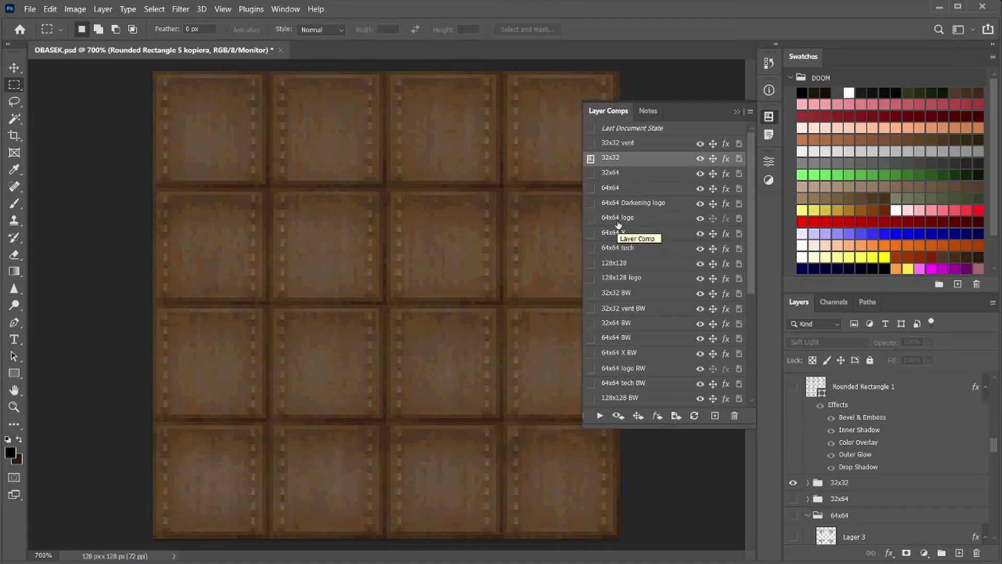
Apply the 64x64 logo comp, enable its layer position option, and update the comp
click(590, 189)
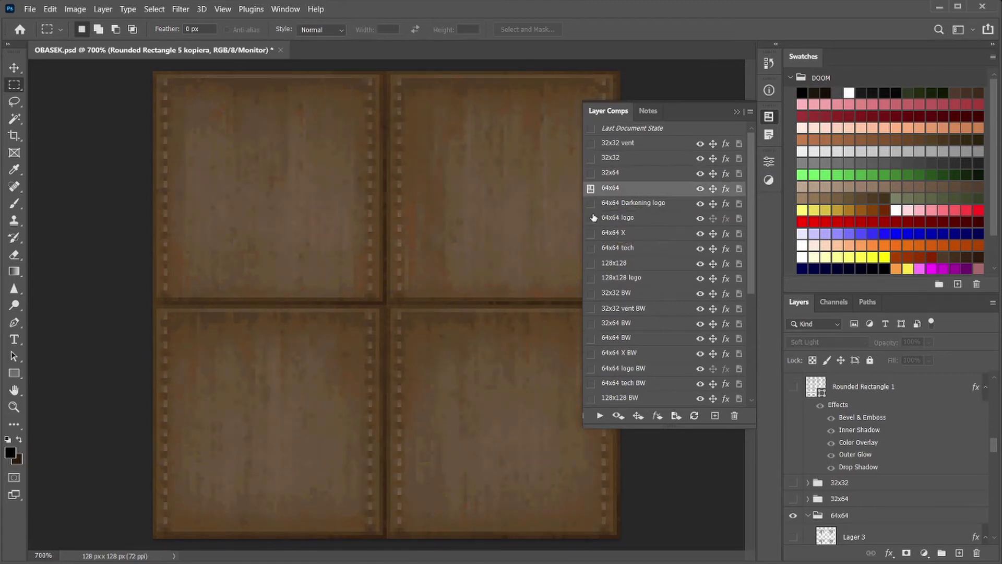
click(592, 219)
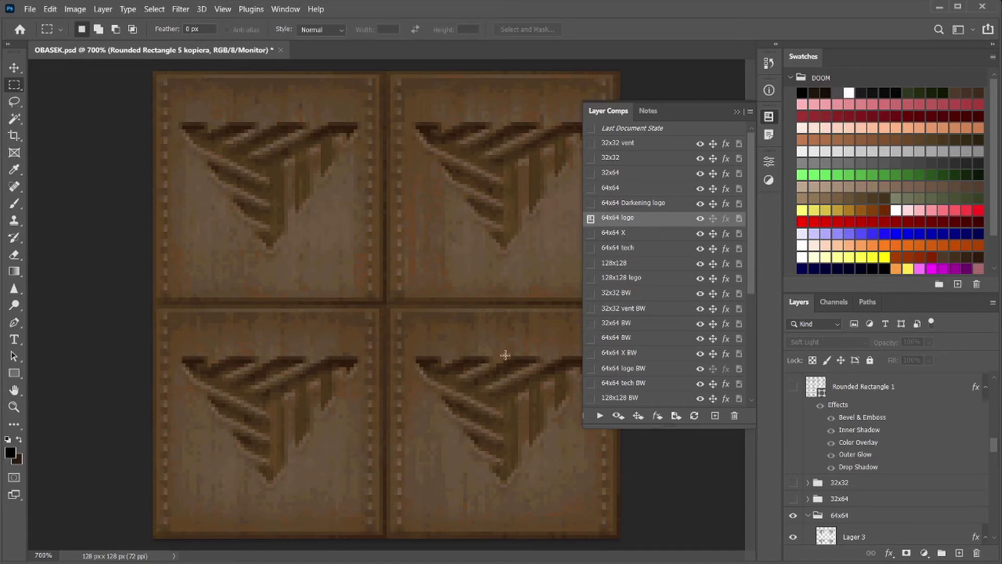
click(713, 219)
right_click(625, 225)
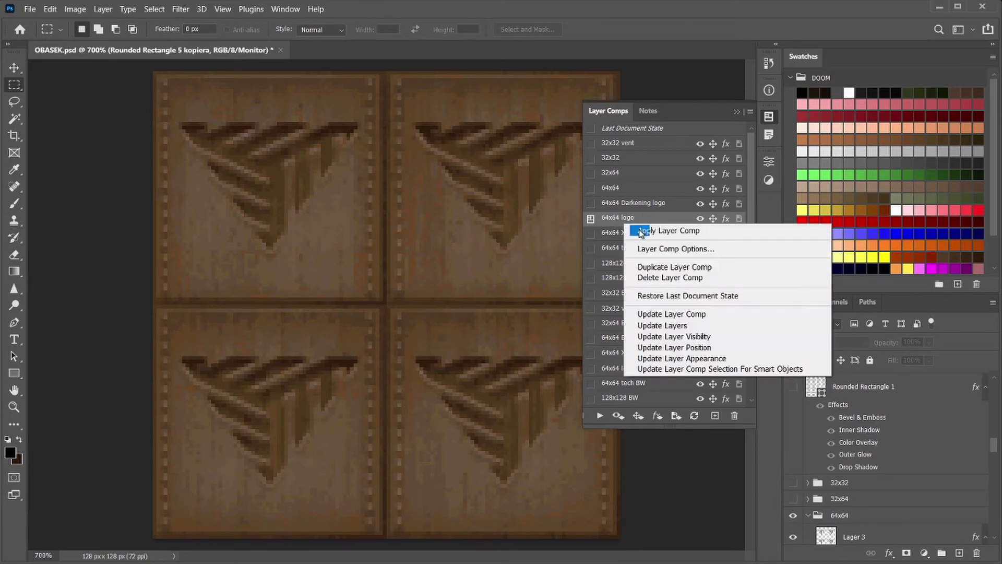
click(697, 313)
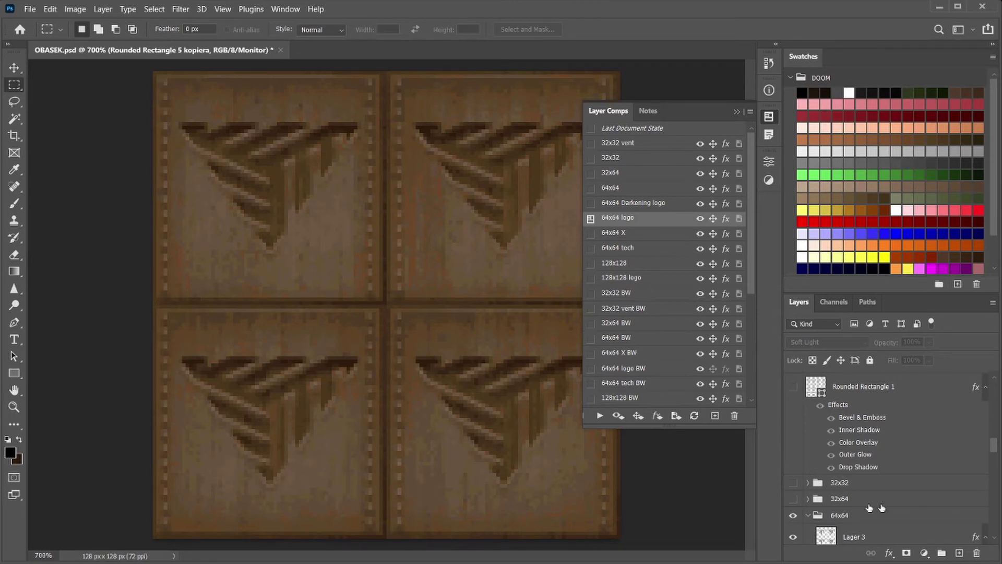
Apply the 32x32 comp, expand its group, and compare Layer 12 rivets with rivets copy side rivets
click(592, 158)
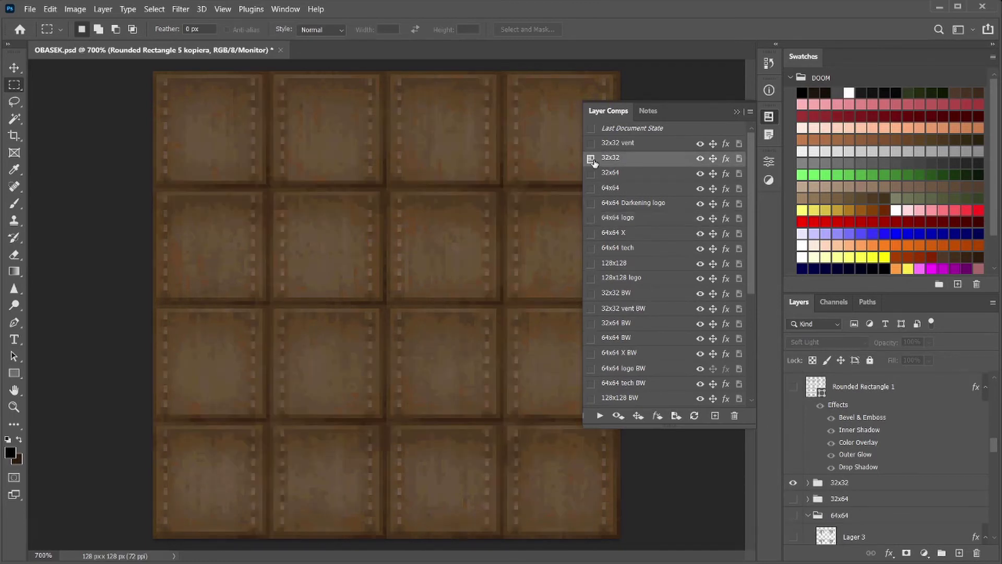
click(808, 484)
scroll(810, 485, down, 4)
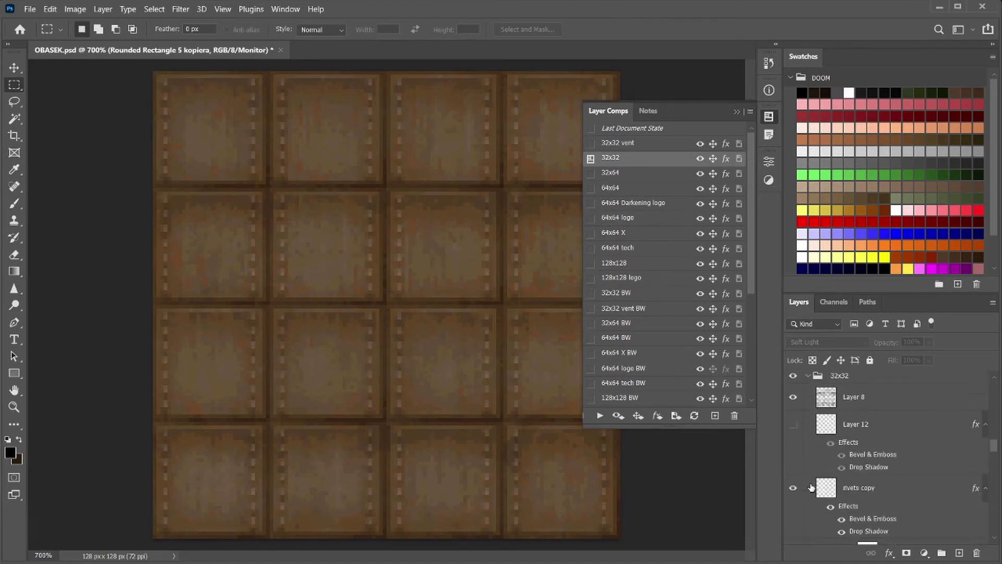
click(793, 424)
click(794, 425)
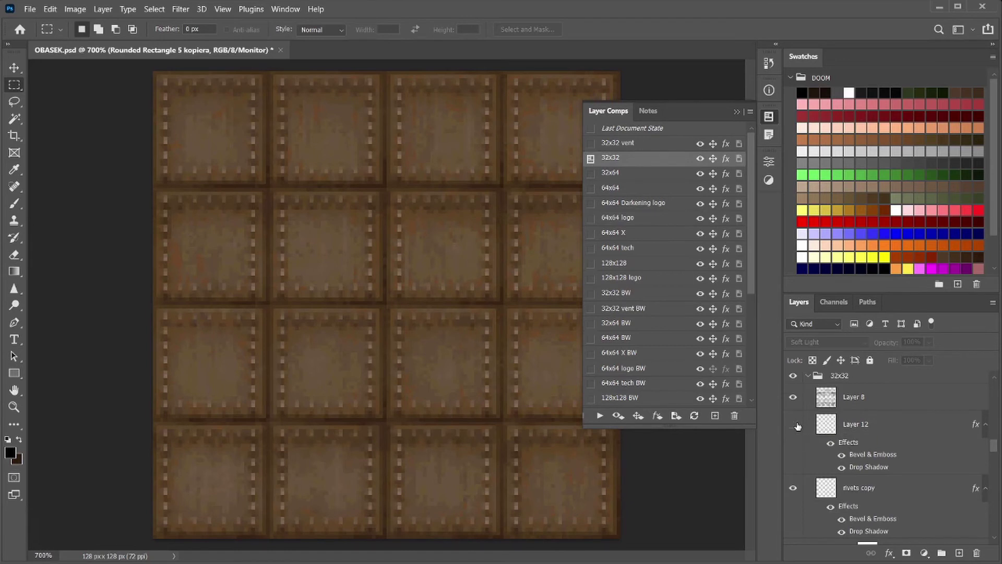
click(793, 488)
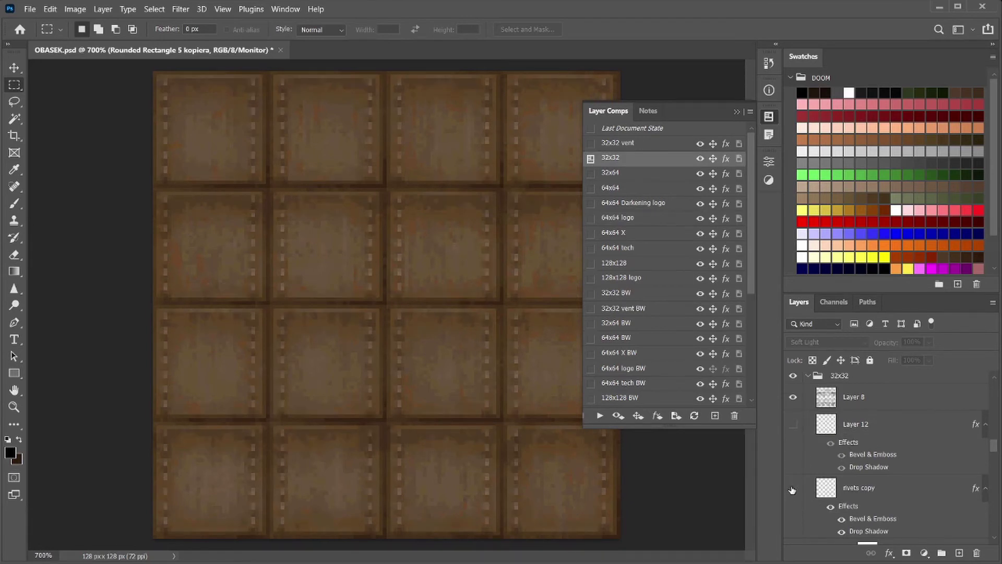
click(793, 424)
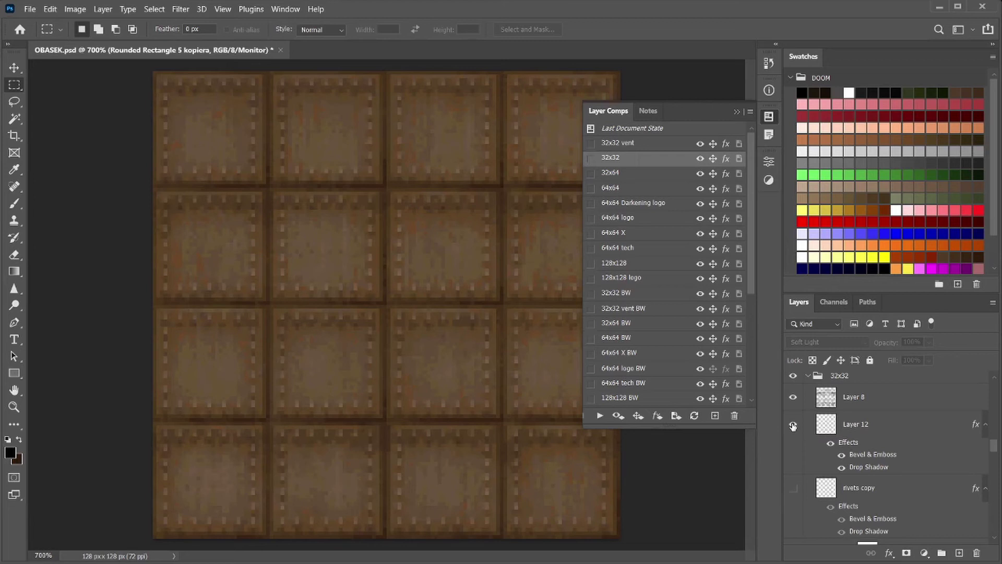
click(794, 424)
click(793, 488)
Preview the tiles without the Levels 2 darkening, then restore it
scroll(846, 454, down, 4)
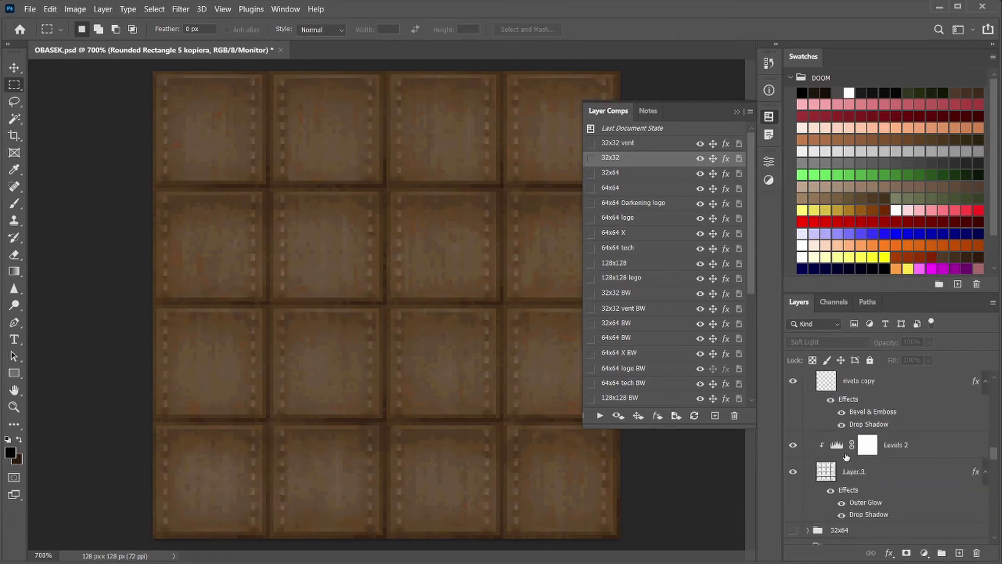
click(794, 445)
click(794, 445)
scroll(798, 439, down, 4)
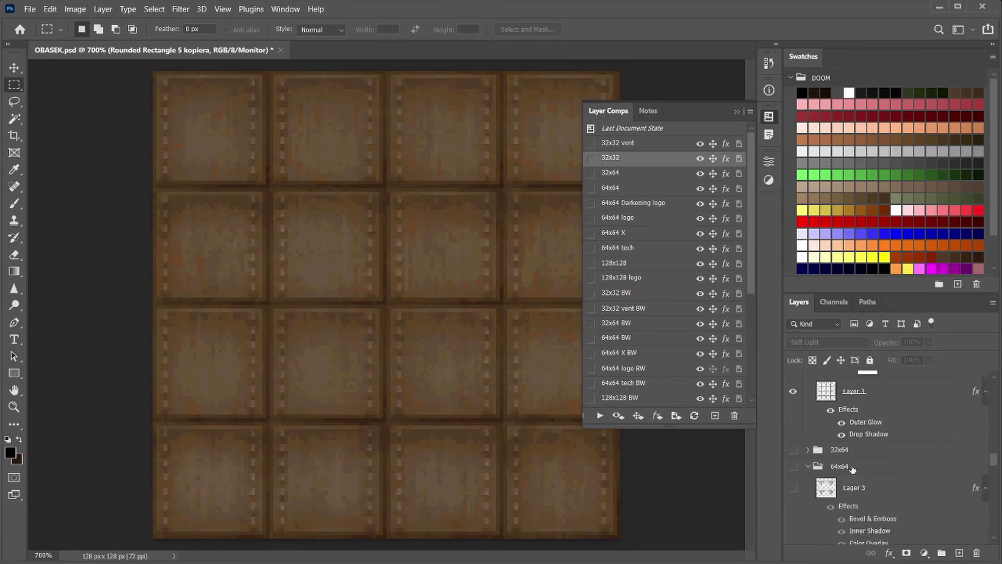
scroll(806, 384, down, 5)
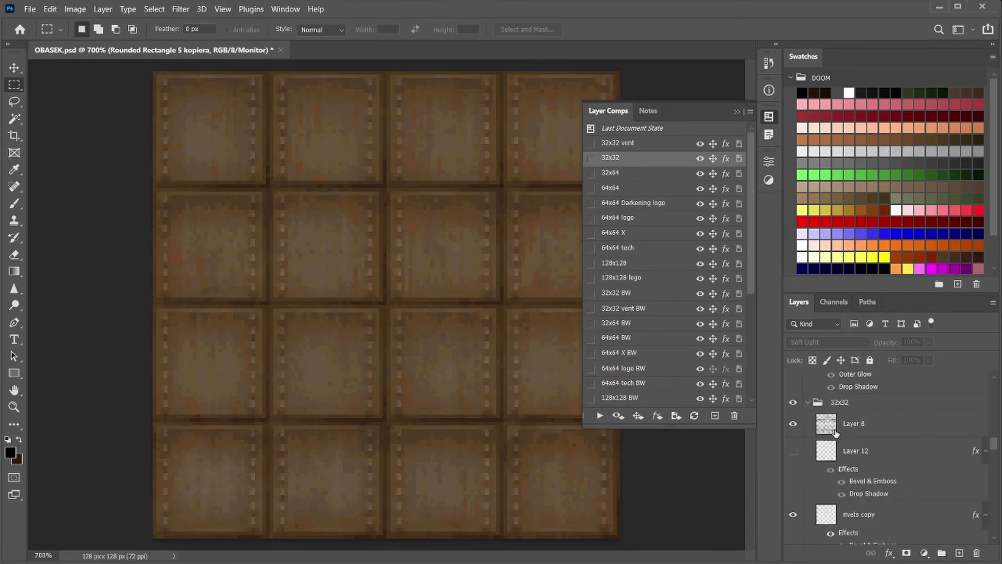
scroll(795, 428, up, 2)
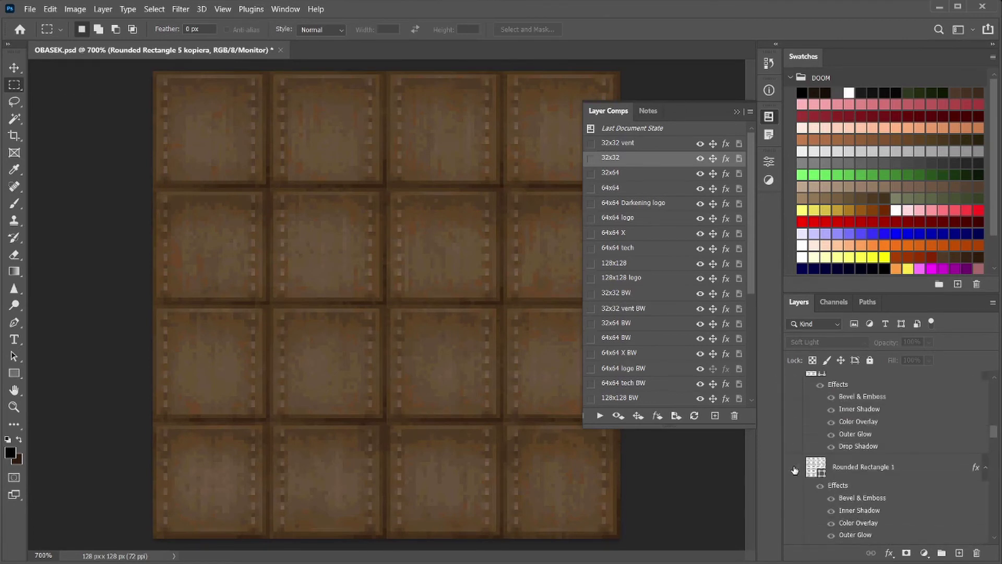
Turn on Rounded Rectangle 1 so every 32x32 tile shows three recessed horizontal vent slots
click(793, 468)
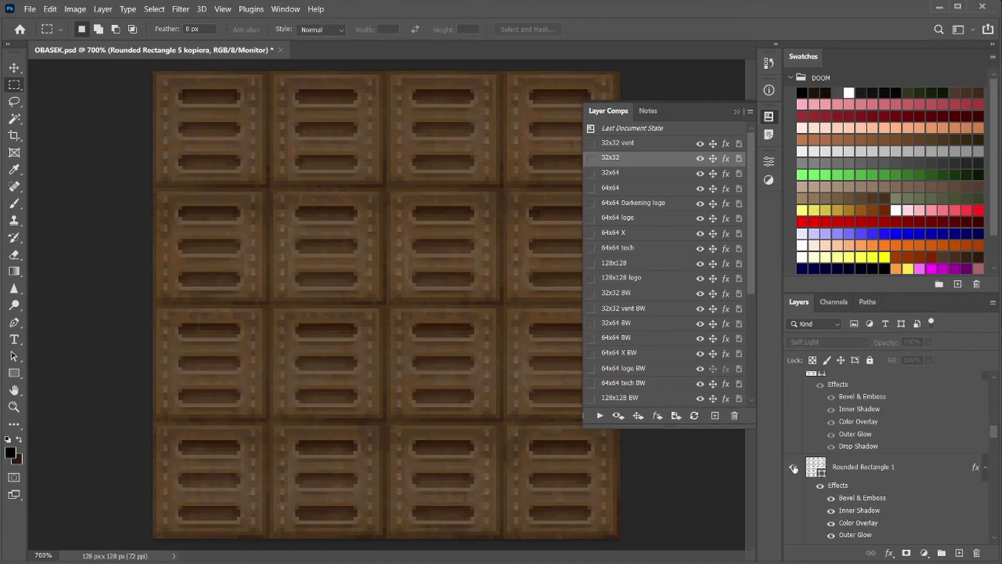
scroll(804, 472, down, 1)
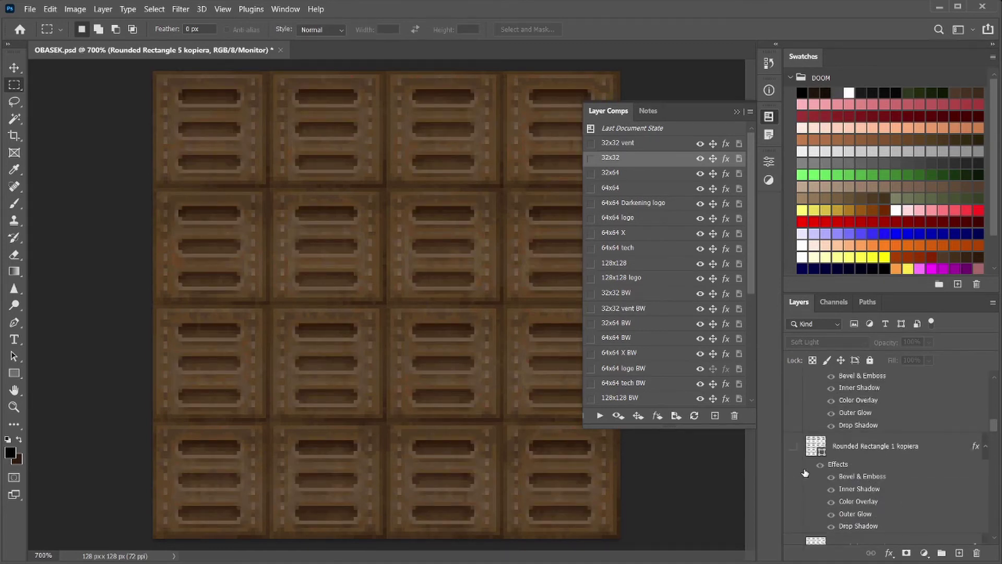
scroll(805, 473, down, 5)
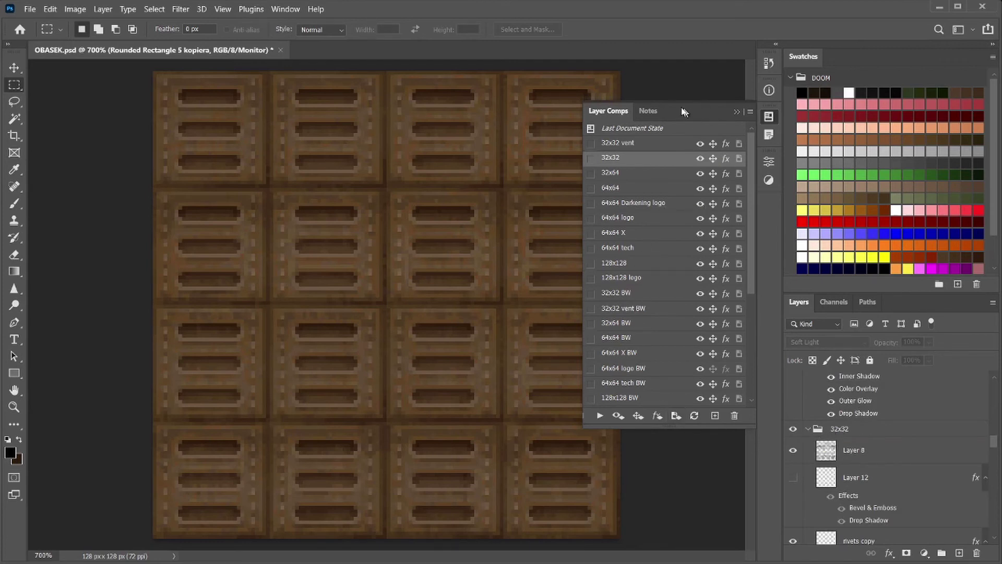
scroll(927, 426, up, 3)
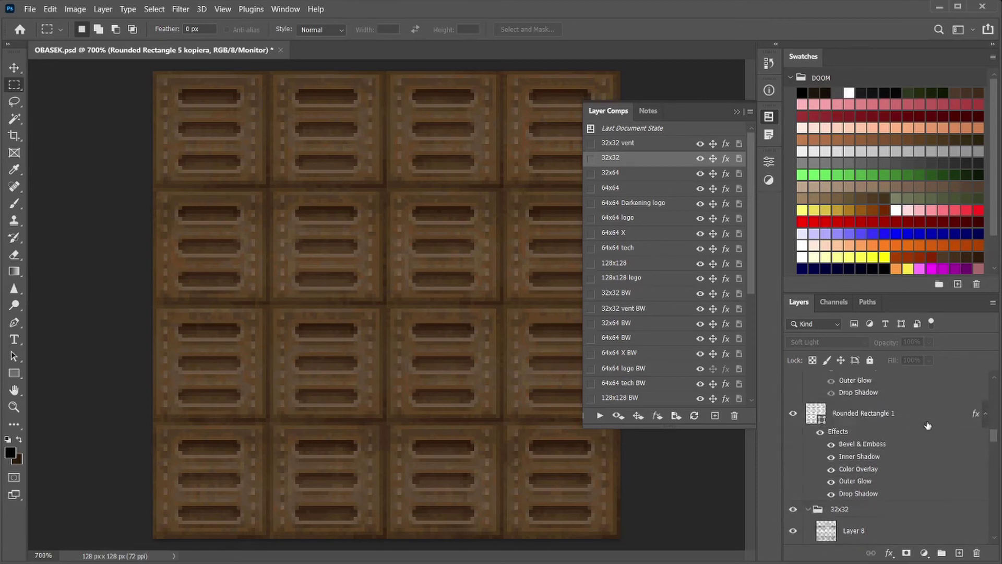
scroll(928, 425, down, 6)
scroll(868, 425, down, 10)
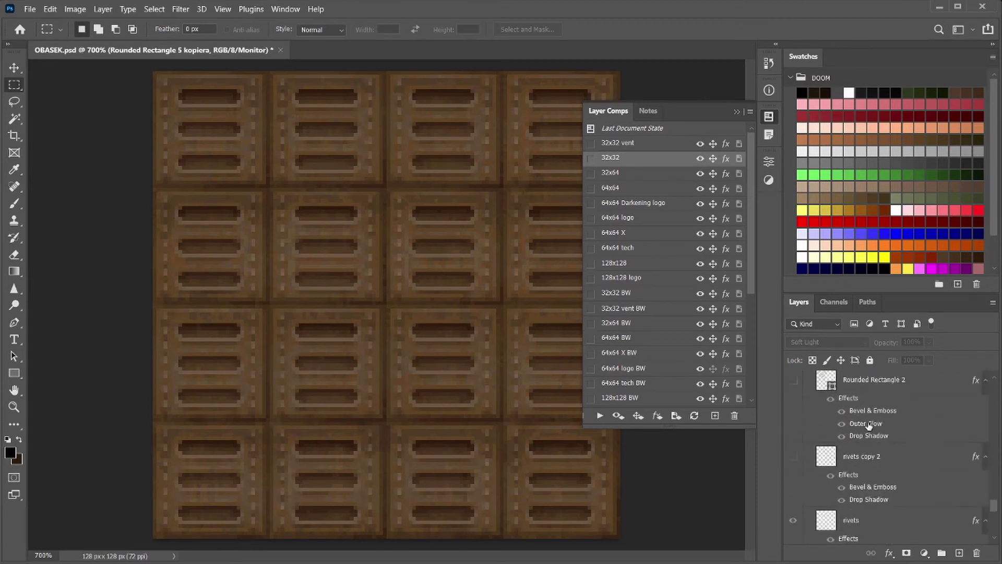
scroll(835, 452, up, 8)
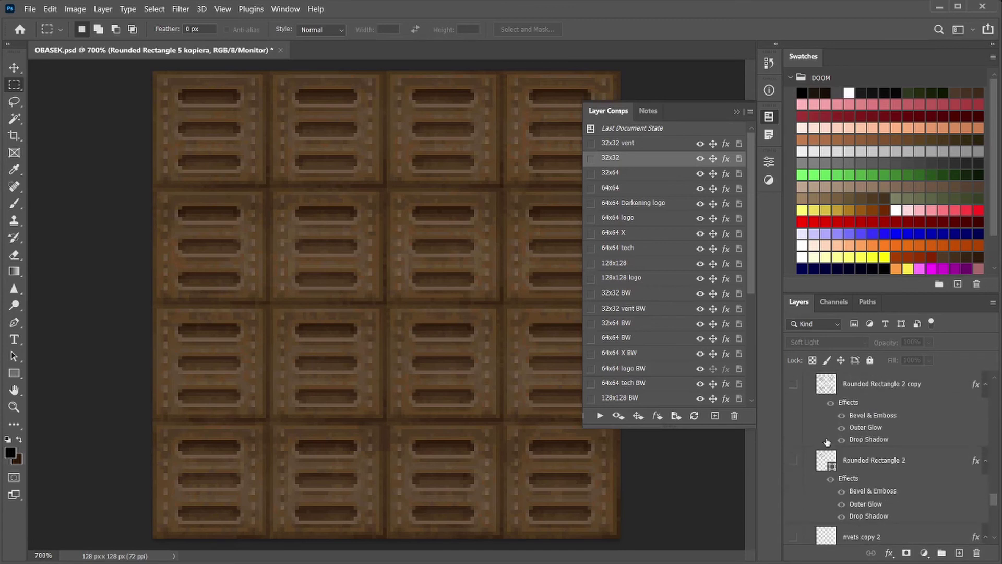
scroll(827, 441, up, 2)
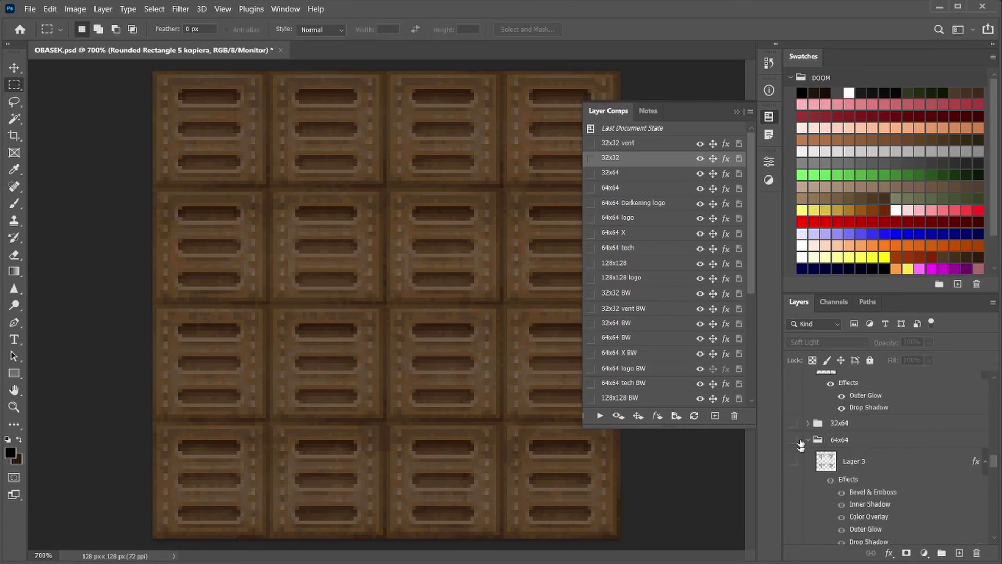
scroll(815, 428, up, 6)
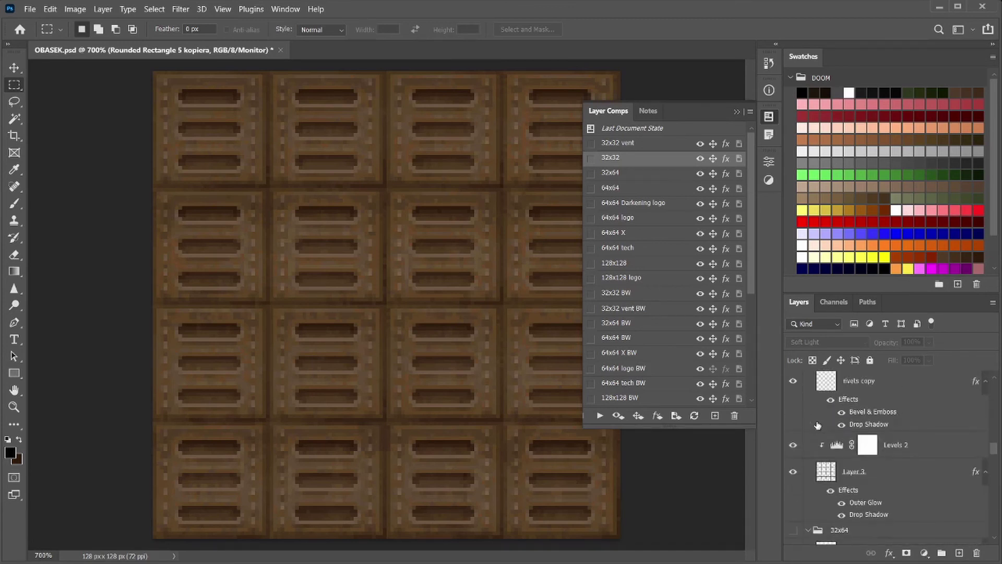
scroll(818, 424, down, 10)
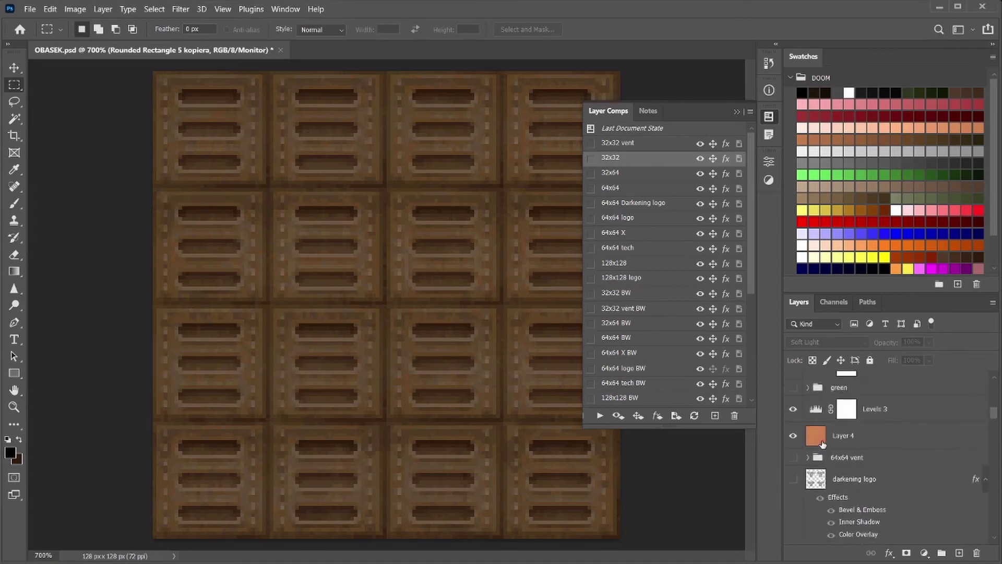
Expand the 64x64 vent group to list its layers, starting with Layer 29 copy 8
click(807, 484)
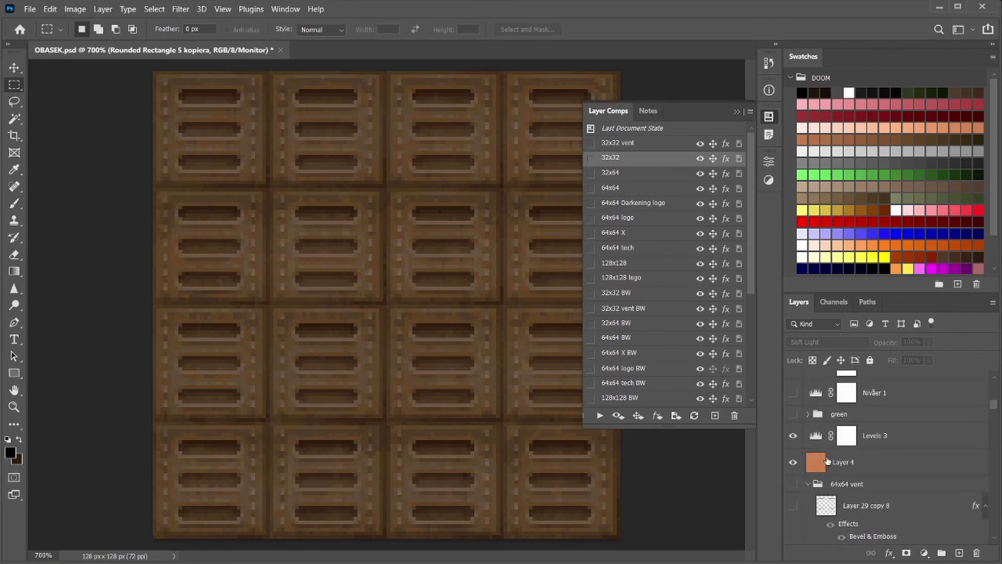
scroll(825, 459, up, 4)
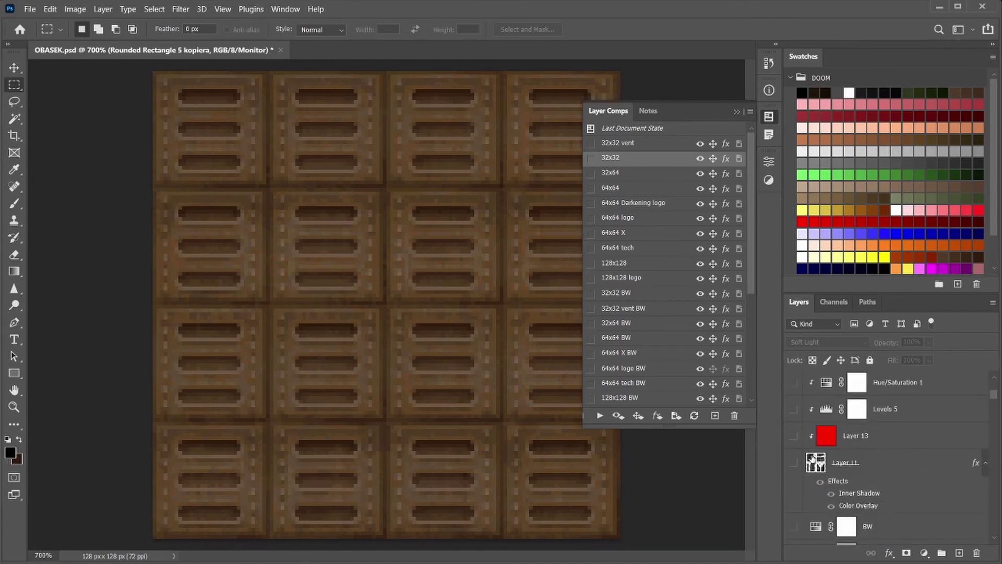
scroll(811, 460, down, 8)
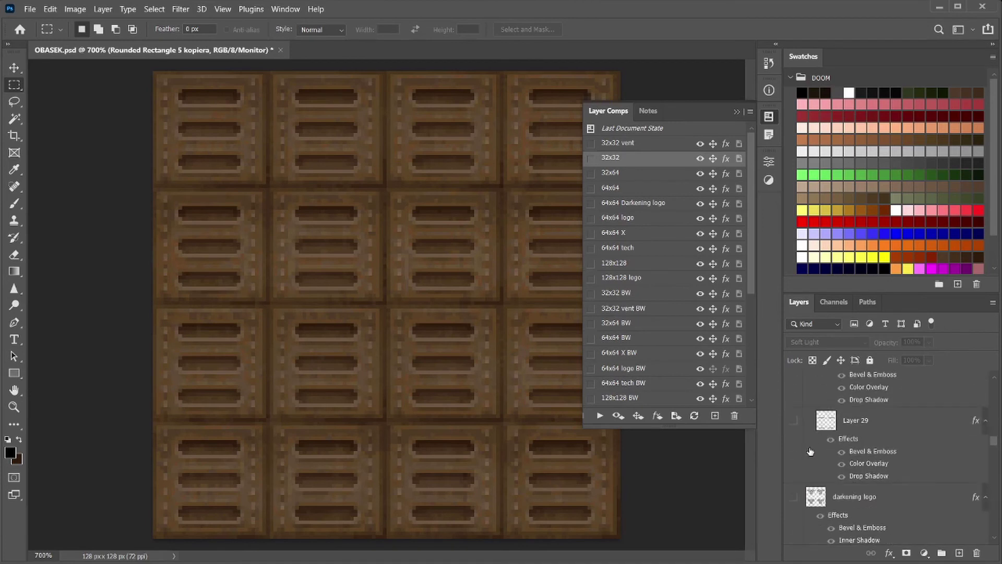
scroll(811, 453, down, 6)
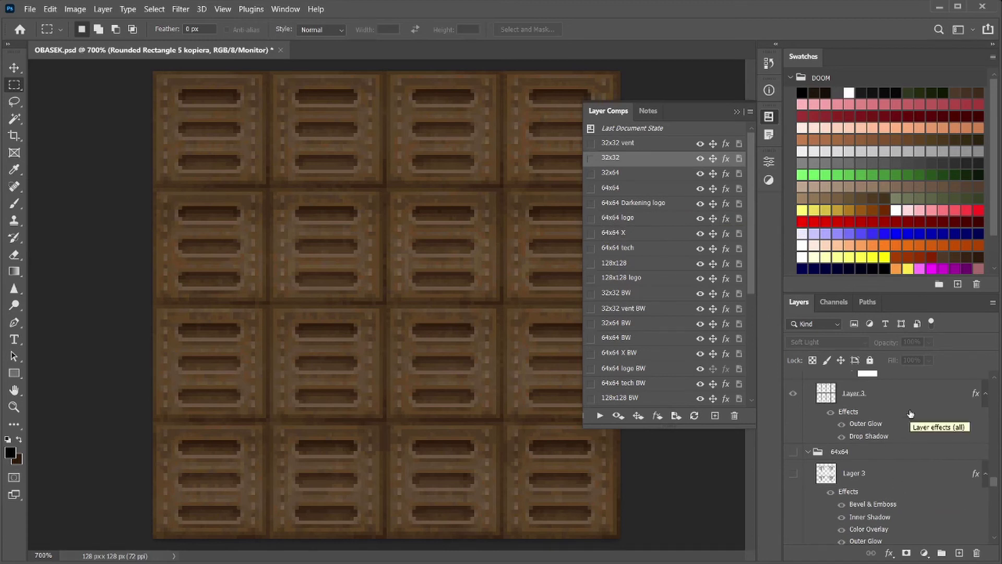
scroll(913, 422, up, 5)
scroll(921, 440, up, 6)
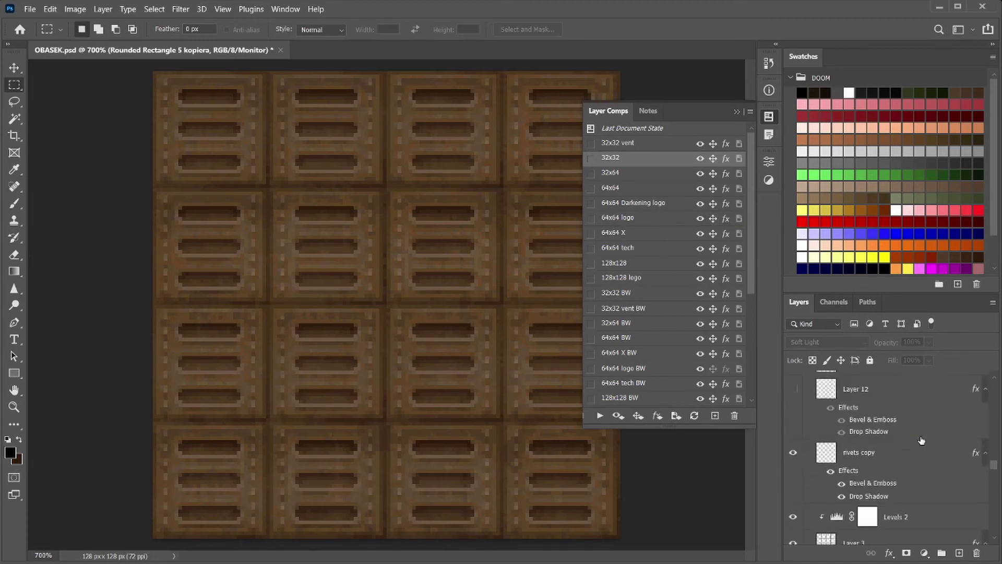
scroll(921, 444, up, 5)
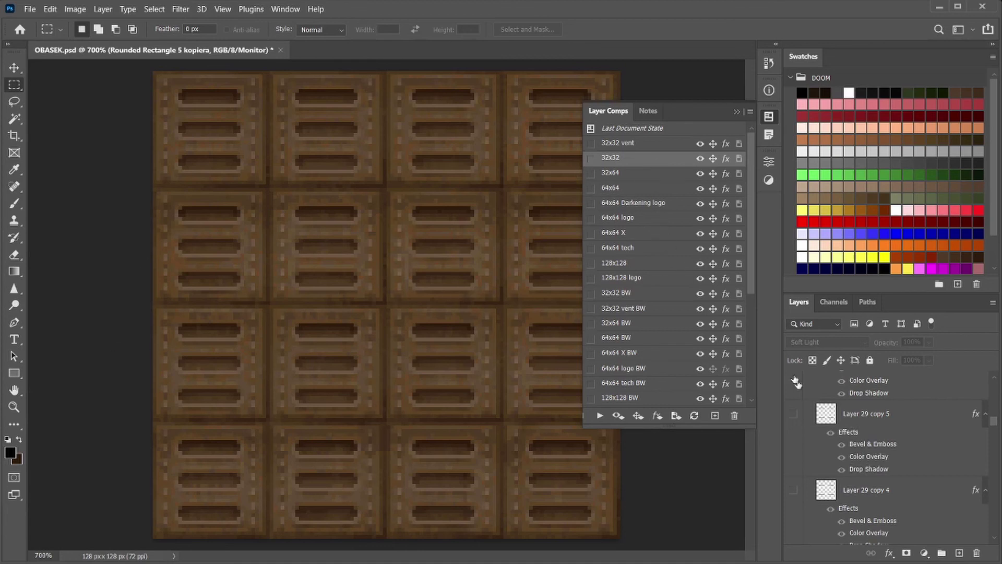
scroll(868, 467, up, 3)
scroll(867, 467, up, 3)
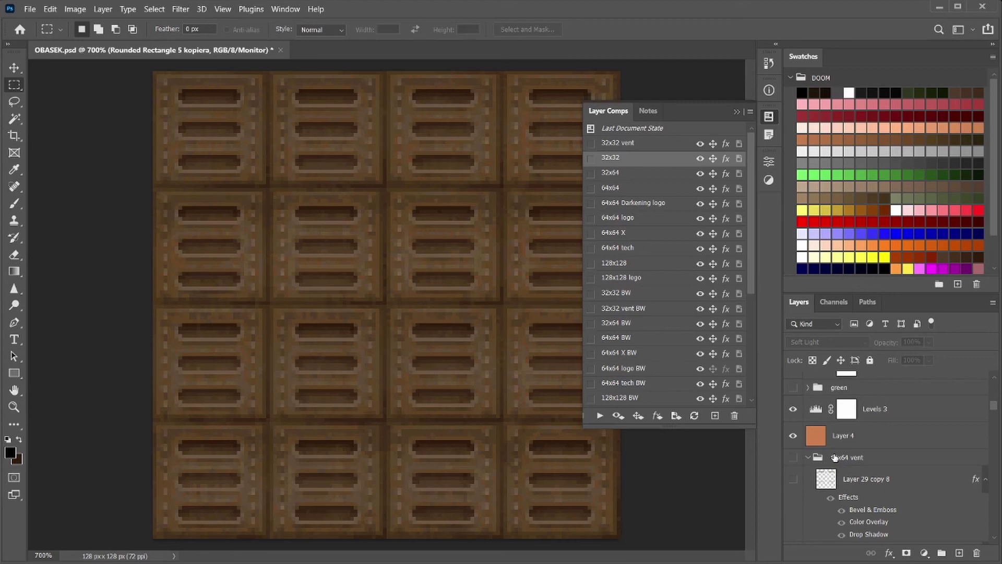
scroll(874, 429, up, 5)
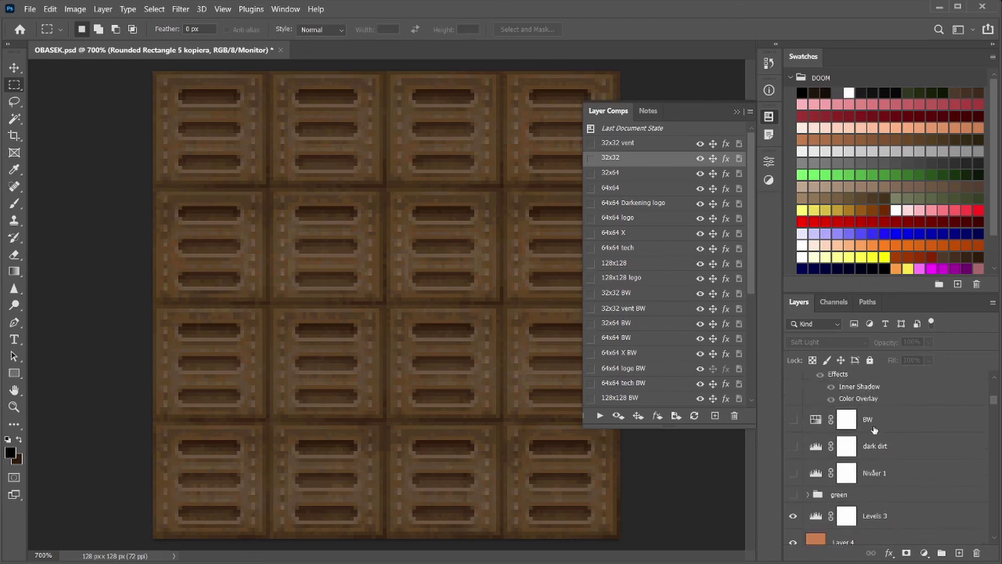
scroll(874, 429, up, 6)
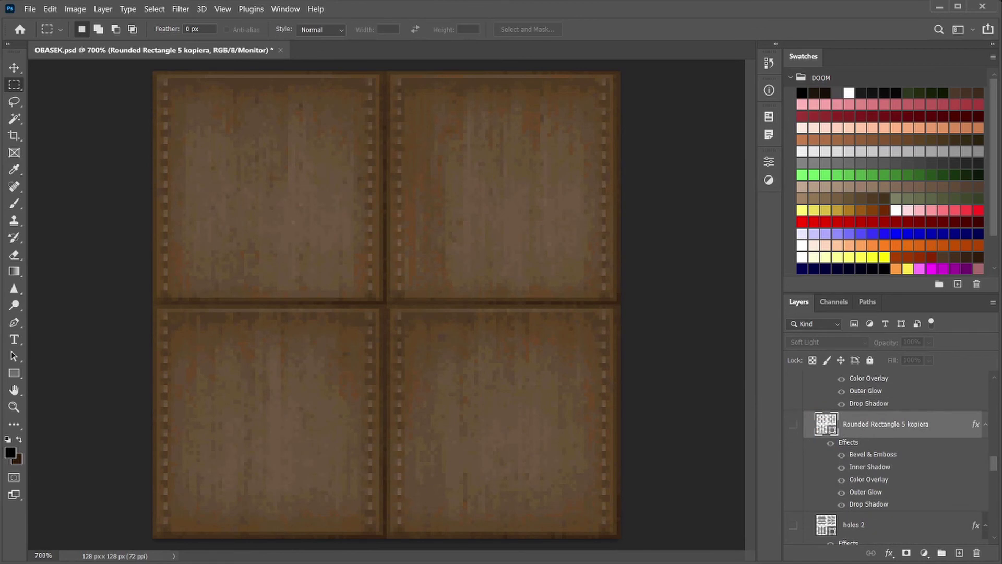
Open Layer Comps as a standalone panel via Window > Layer Comps, then show the Paths tab
click(770, 118)
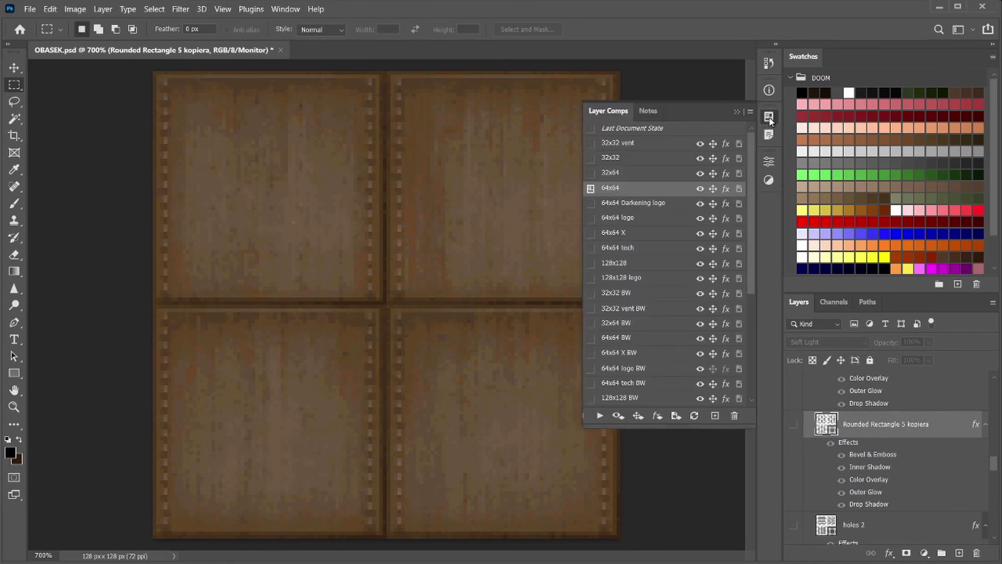
click(771, 119)
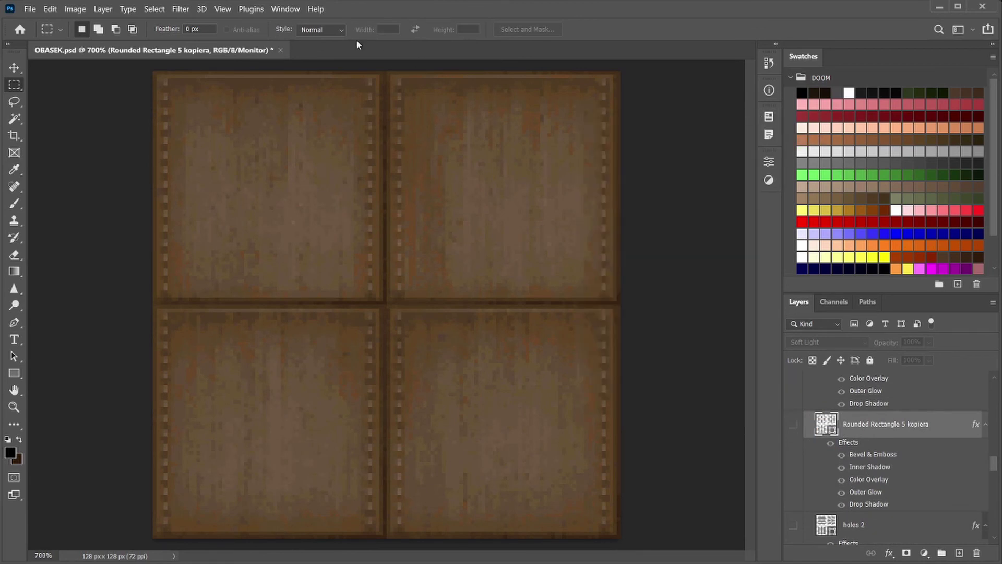
click(294, 11)
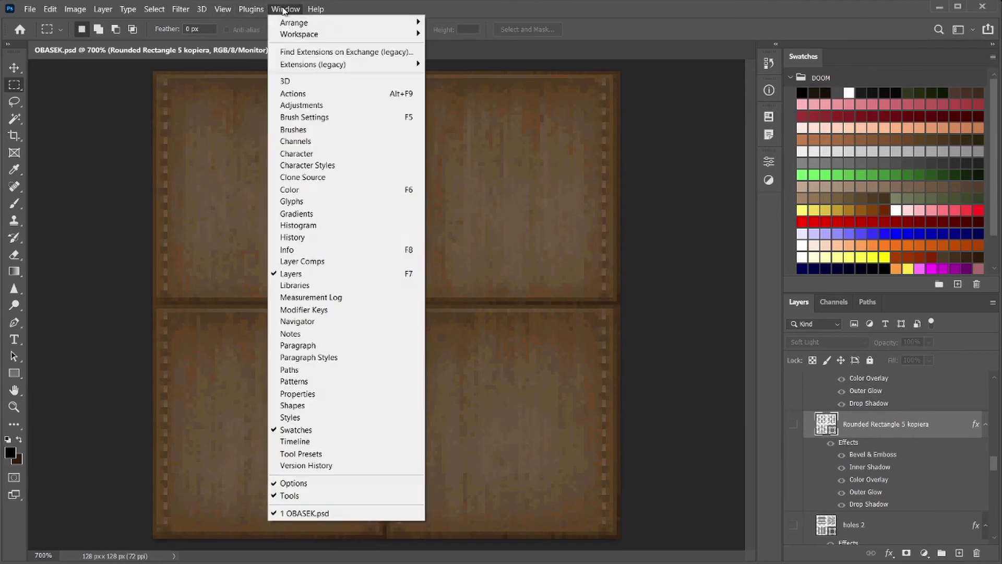
click(344, 267)
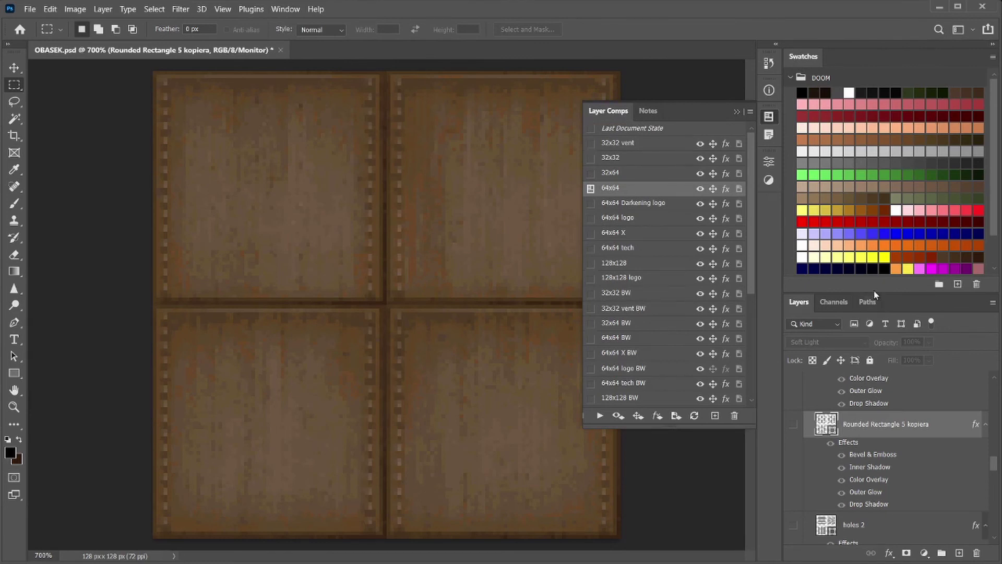
click(867, 303)
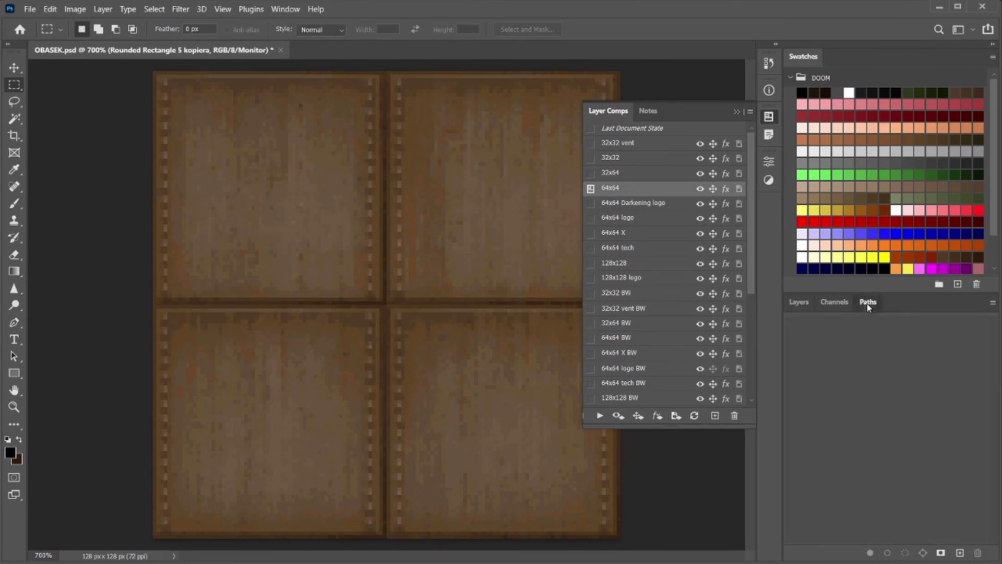